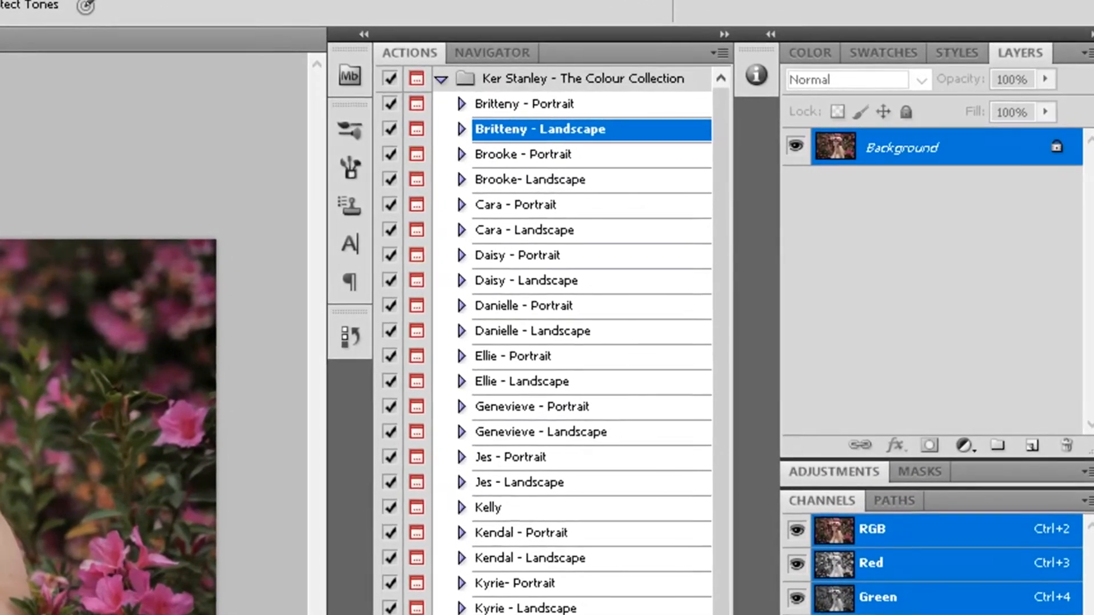
Run the Megan - Landscape action and lift the shadows in its Curves adjustment, mapping input 60 to output 70 and input 0 to 35.
left_click(547, 613)
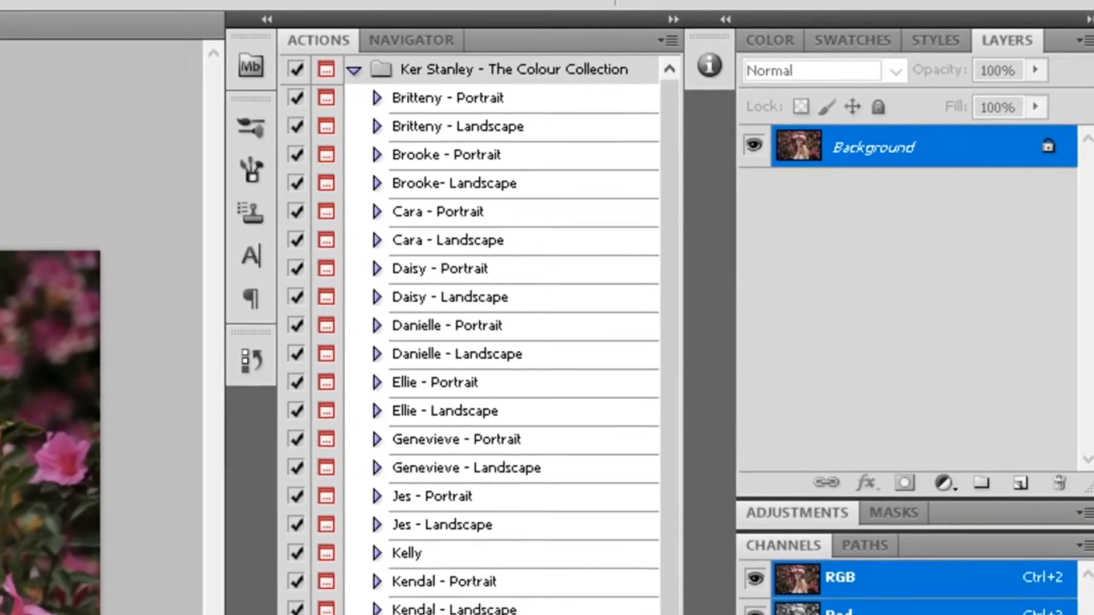
left_click(496, 613)
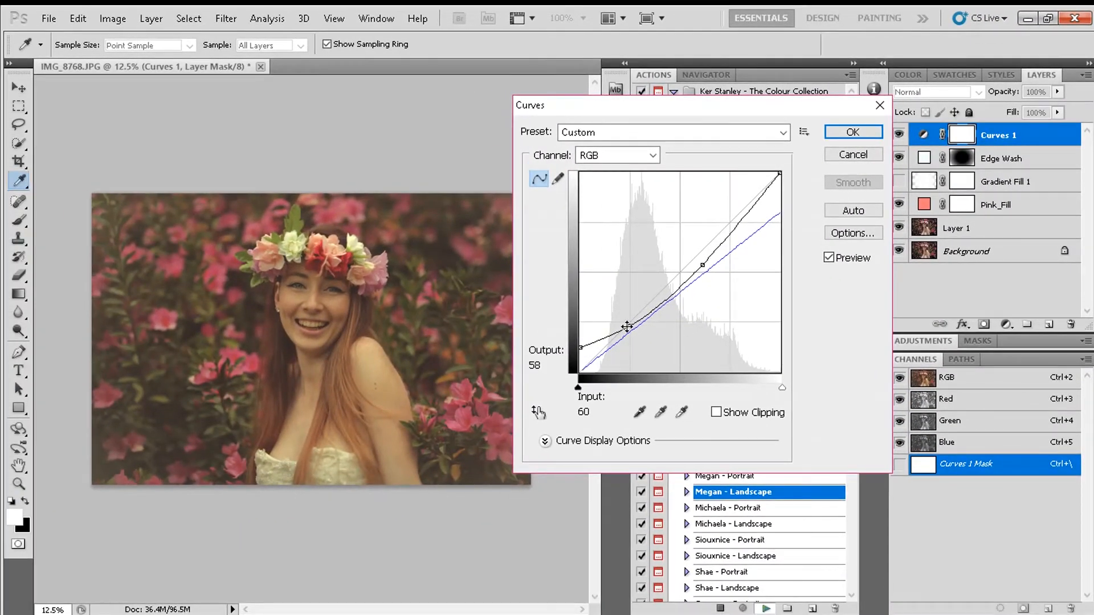
left_click_drag(699, 104, 714, 201)
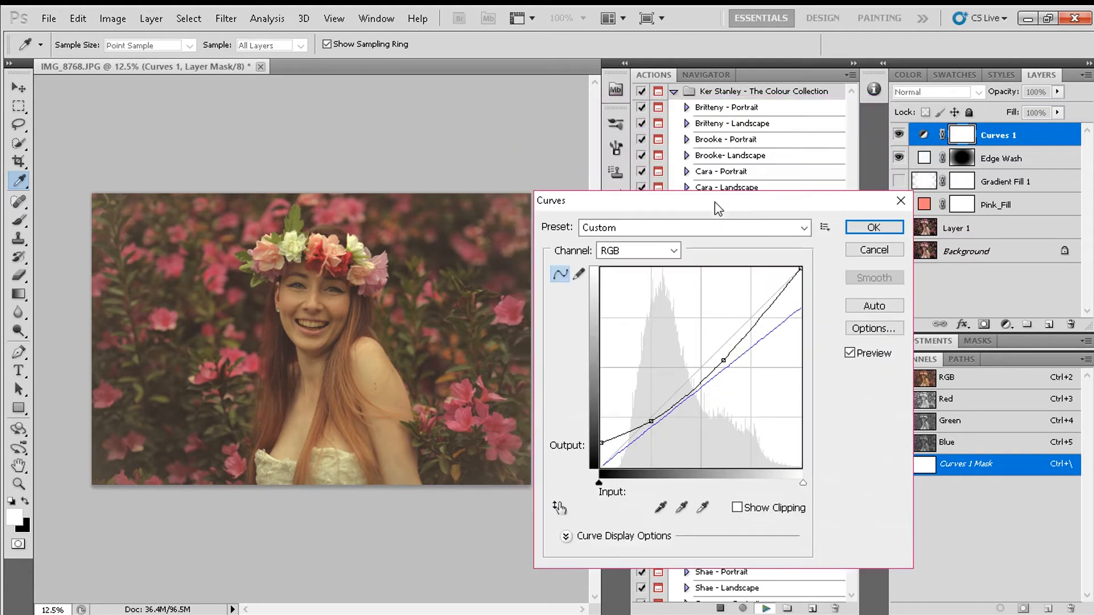
left_click_drag(652, 424, 649, 414)
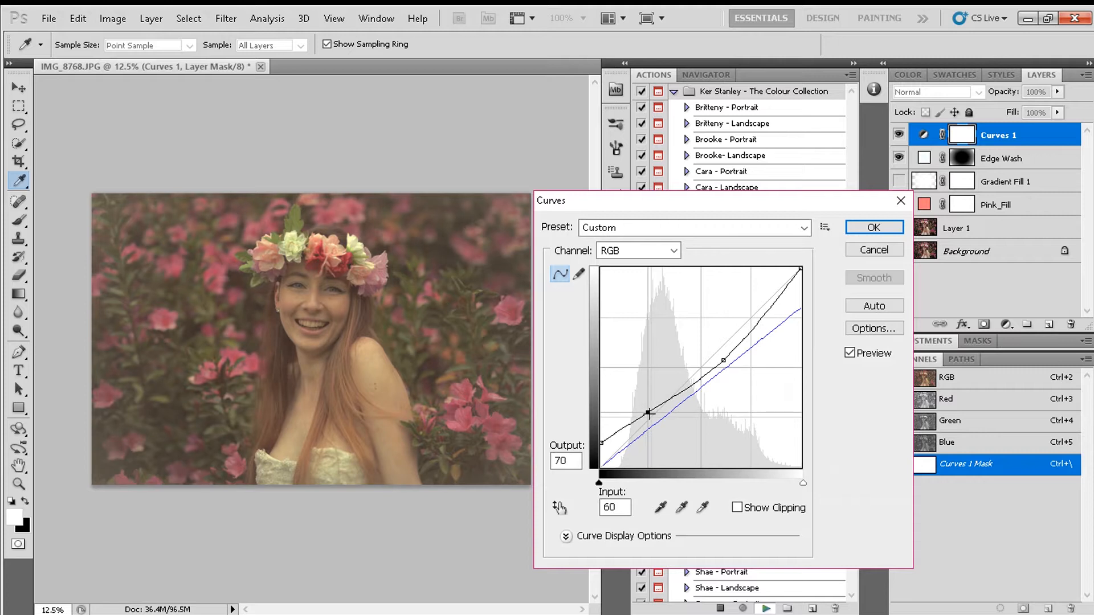
left_click_drag(613, 435, 601, 439)
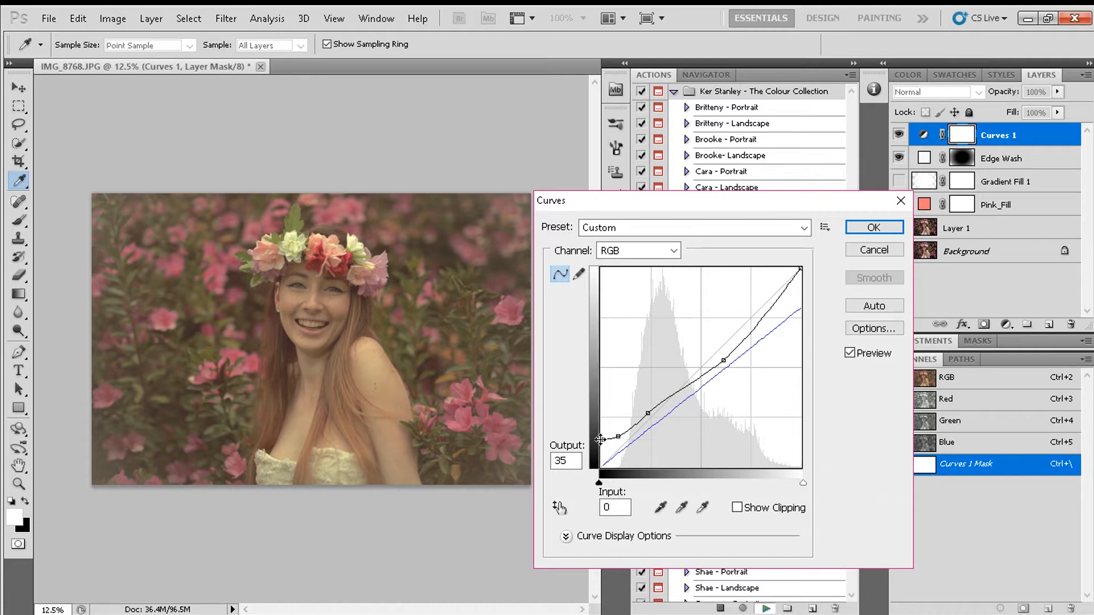
left_click(880, 231)
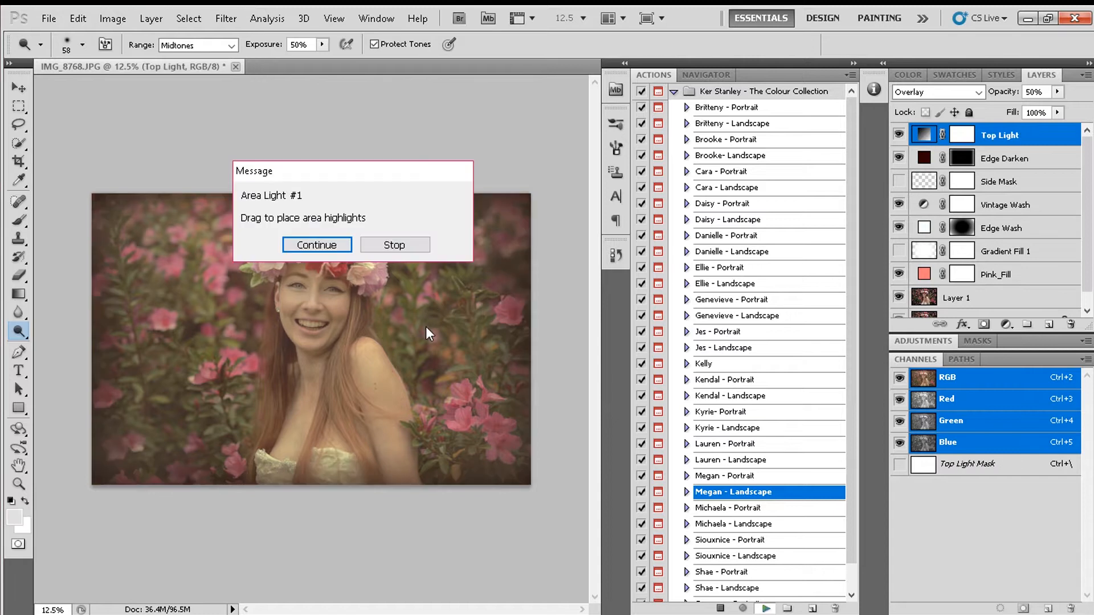
Continue the action and place the Area Light #1 highlight toward the upper right, beside the flower crown.
left_click_drag(305, 180, 409, 214)
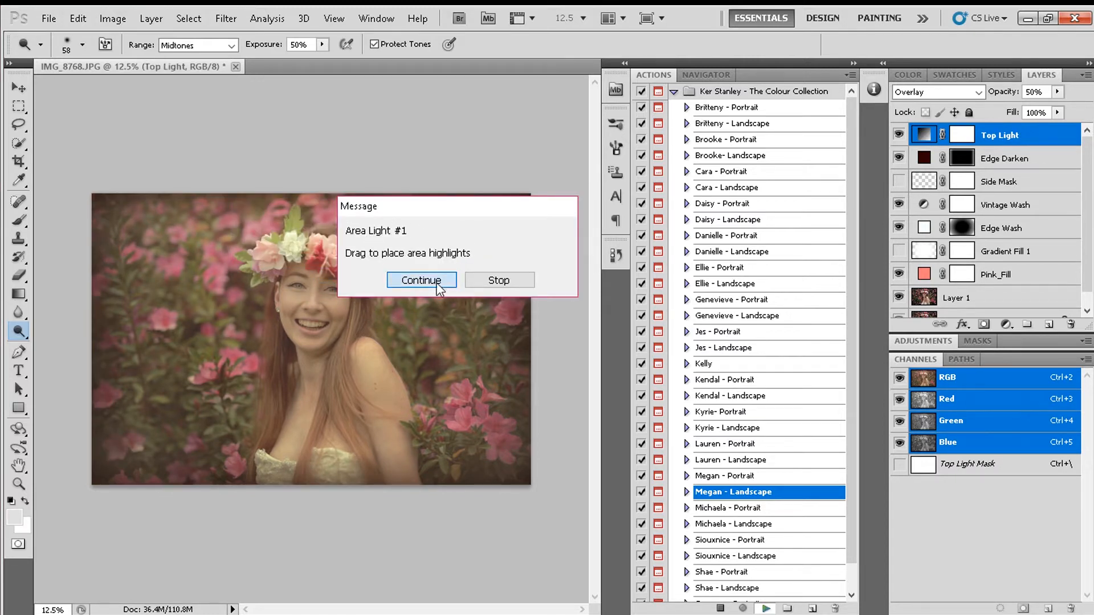
left_click(422, 280)
left_click_drag(367, 247, 425, 223)
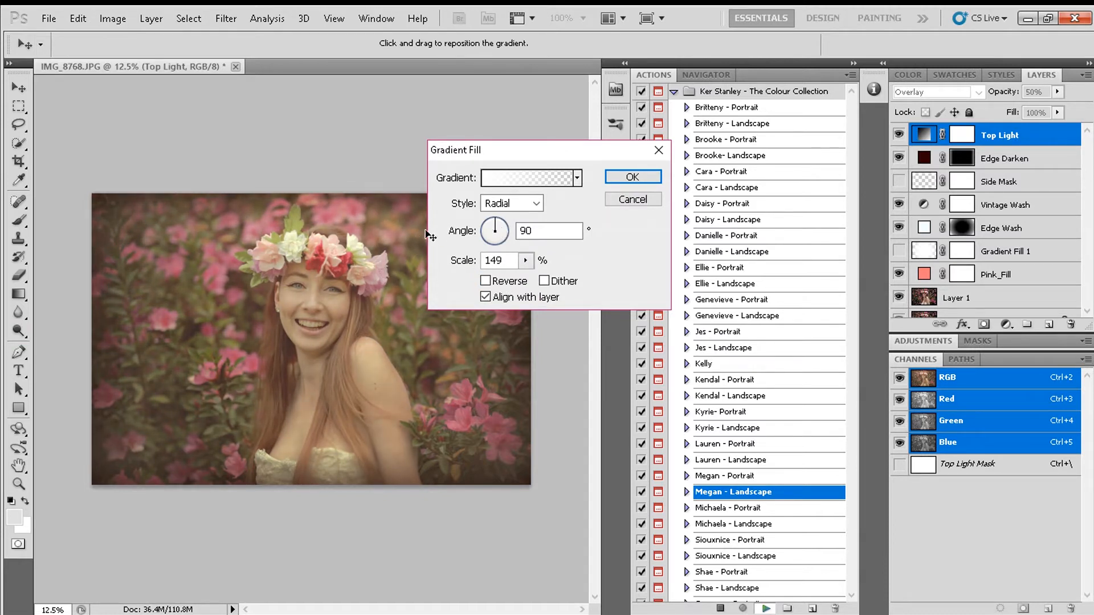
left_click(620, 181)
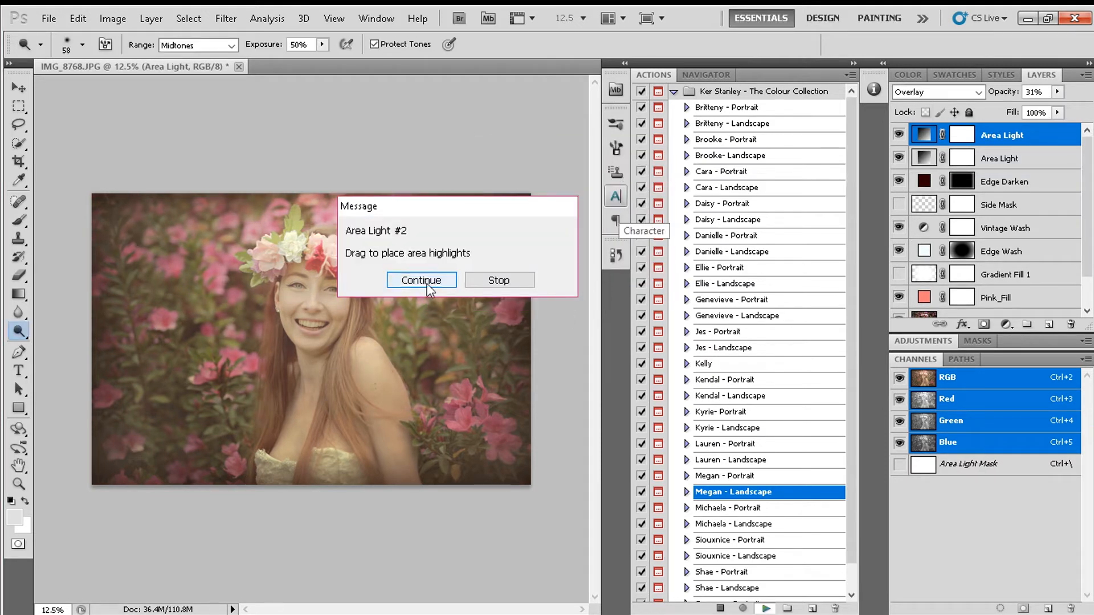
Place the Area Light #2 highlight over the flower crown and finish the Megan - Landscape action.
left_click_drag(435, 212, 536, 207)
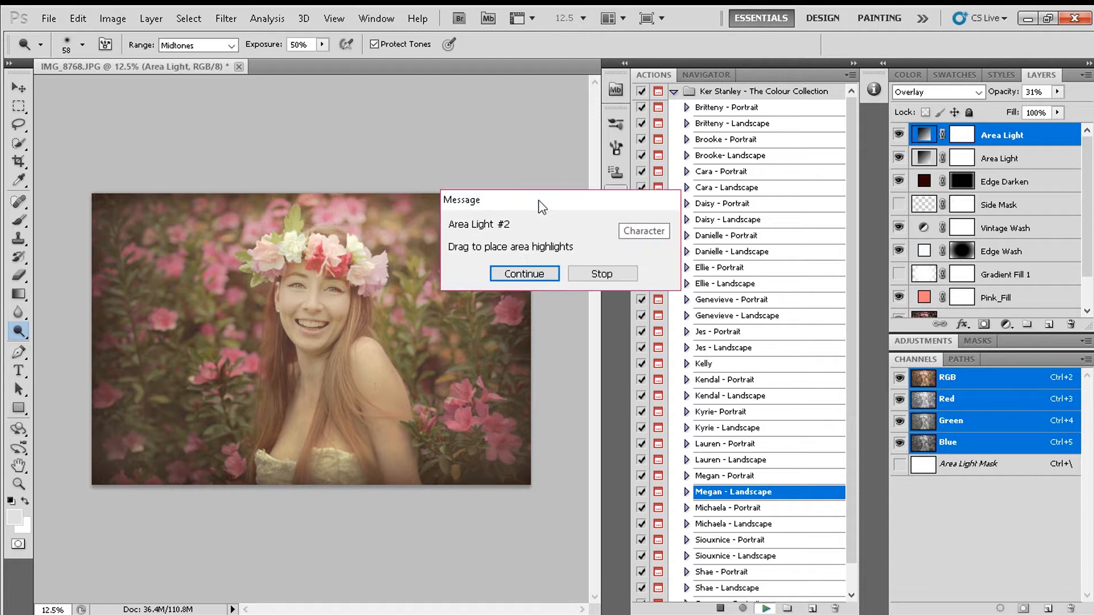
left_click(524, 277)
left_click_drag(375, 356, 306, 273)
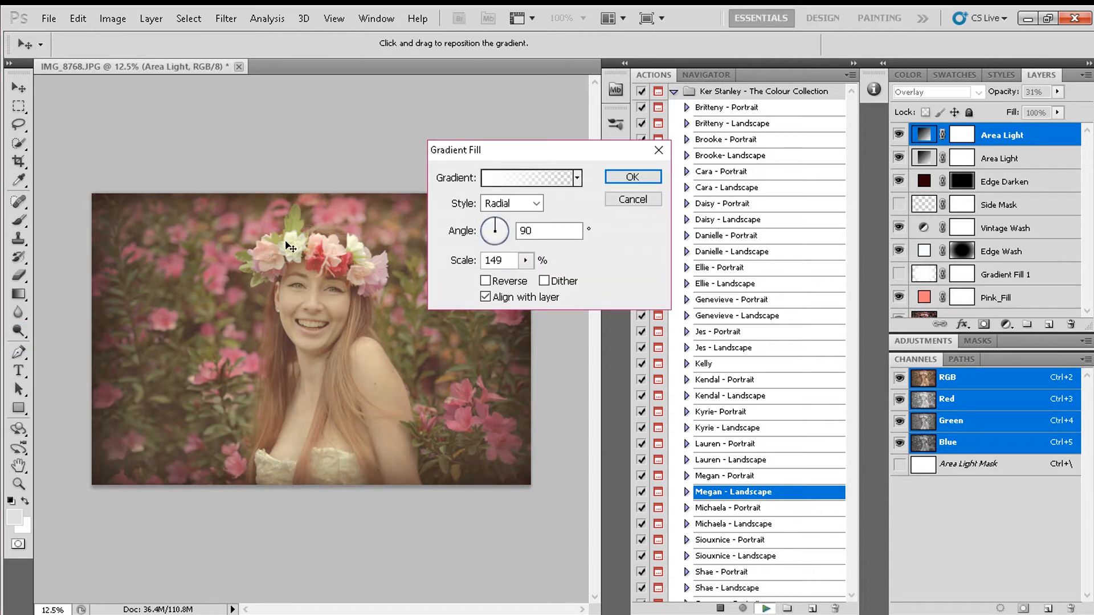
left_click(613, 181)
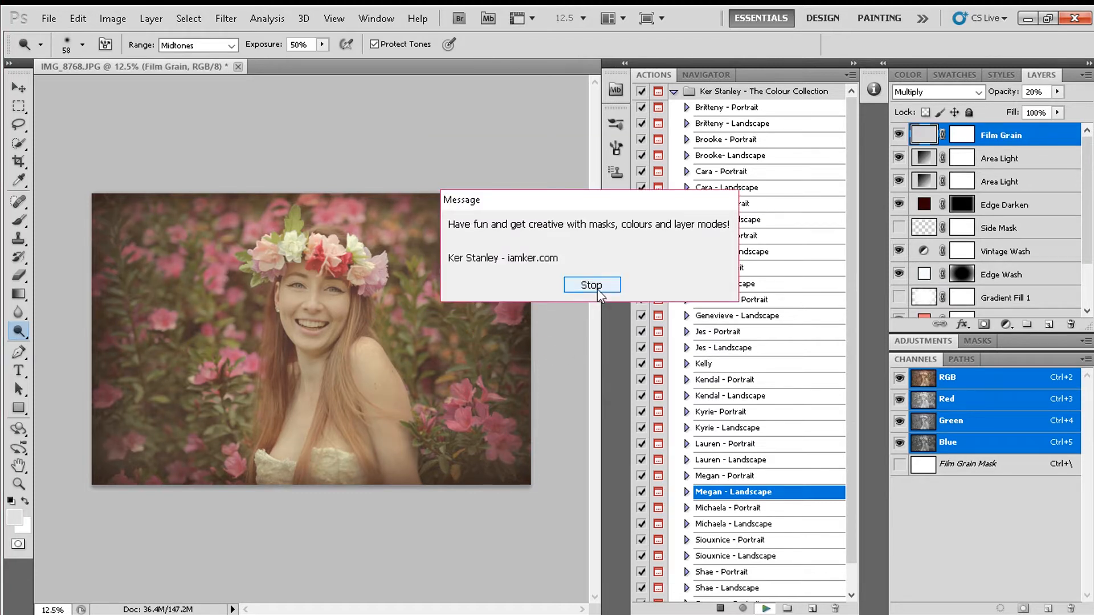
left_click(591, 285)
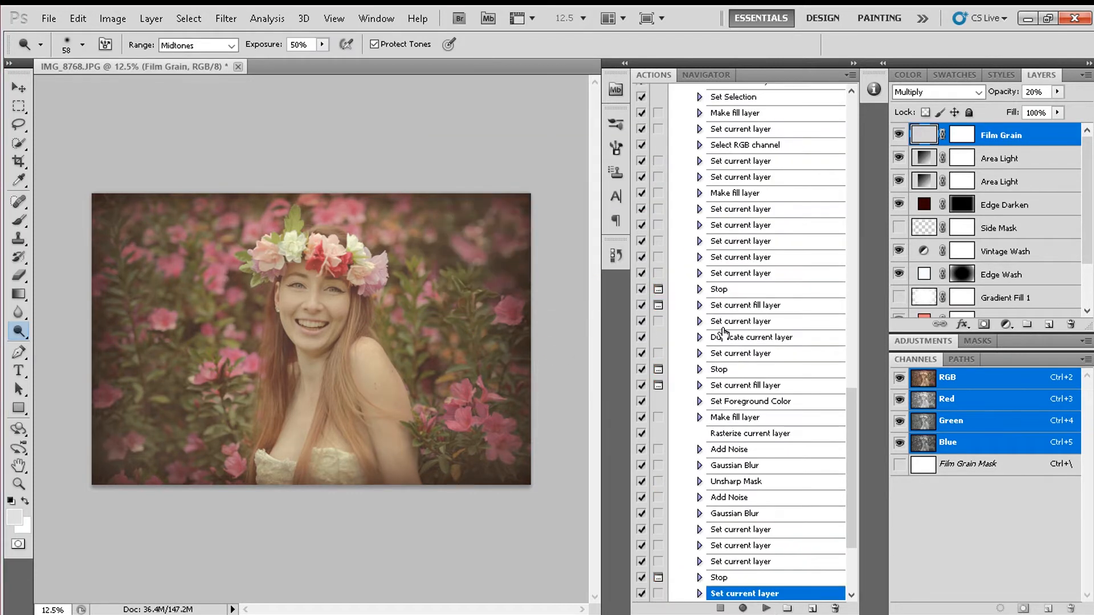
Compare the photo with and without the Edge Darken layer.
scroll(1090, 198, "down", 1)
mouse_move(1090, 198)
left_mouse_down()
mouse_move(1090, 225)
mouse_move(1090, 212)
left_mouse_up()
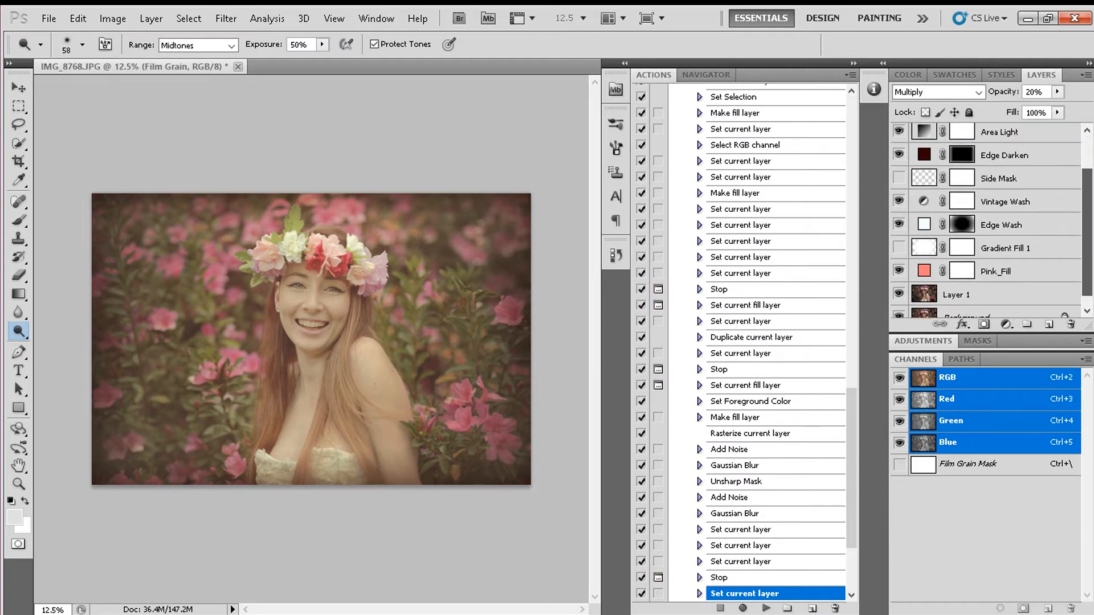
left_click(897, 226)
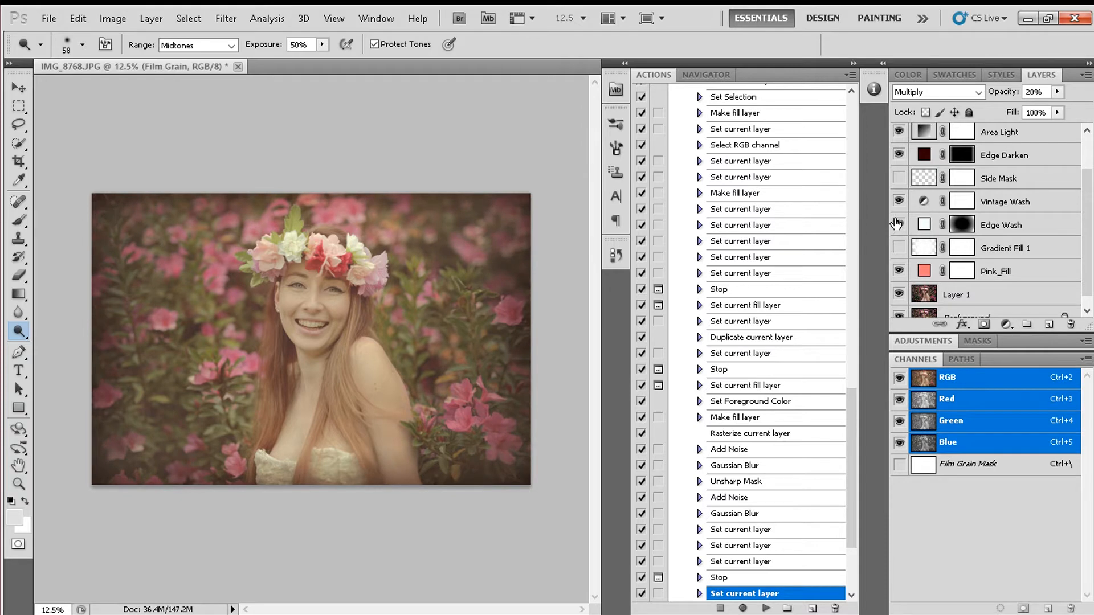
left_click(897, 155)
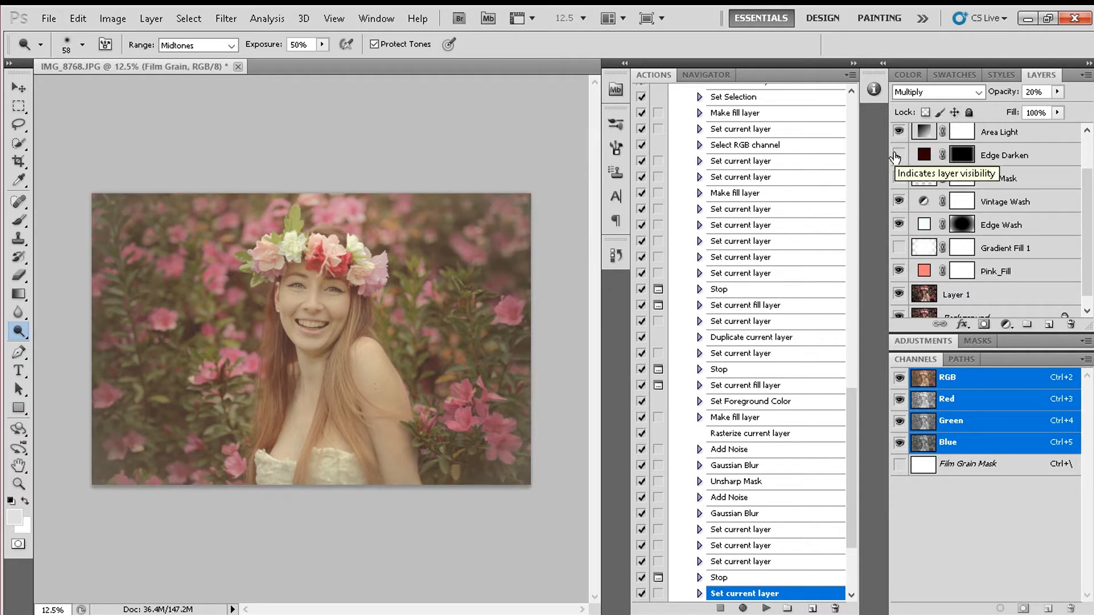
left_click(898, 155)
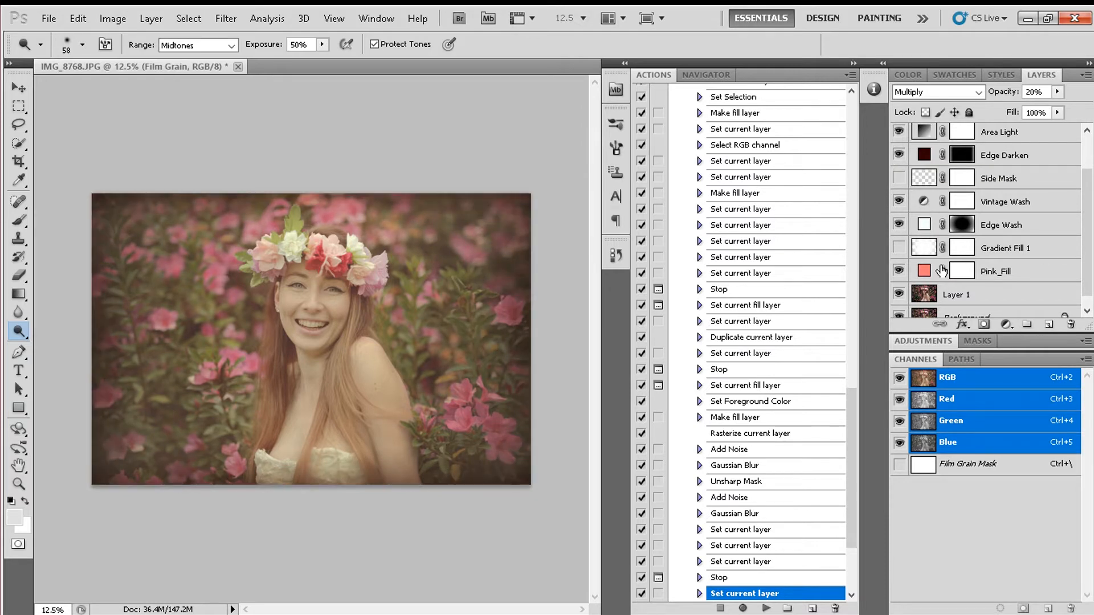
Change the Pink_Fill layer's solid colour to the muted blue 7088cd.
double_click(923, 276)
left_click_drag(646, 114, 761, 124)
left_click(606, 270)
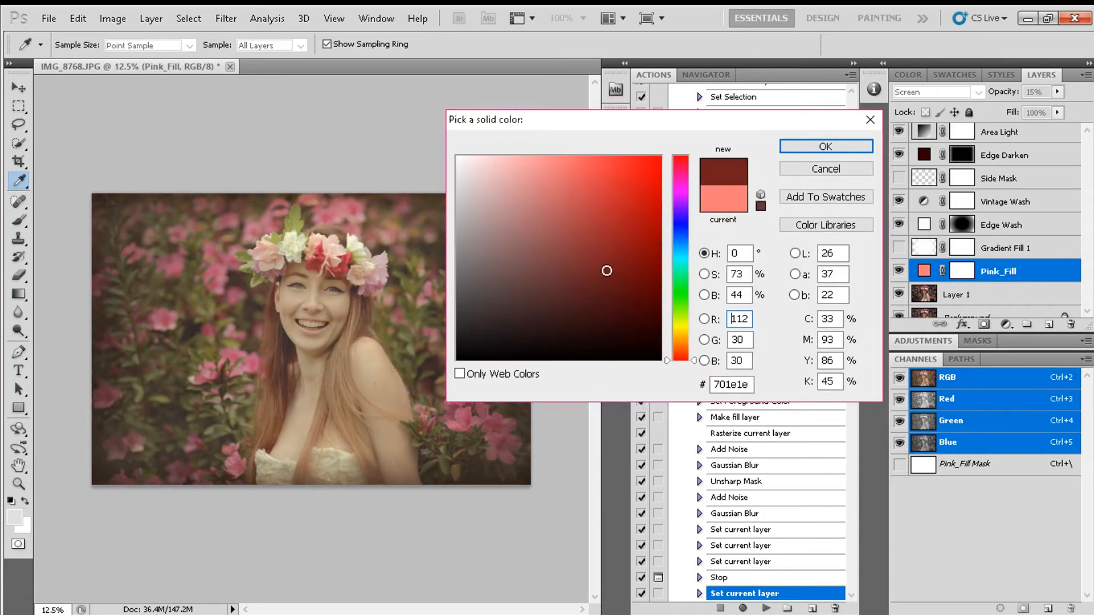
left_click(681, 234)
mouse_move(606, 215)
left_mouse_down()
mouse_move(519, 199)
mouse_move(549, 196)
left_mouse_up()
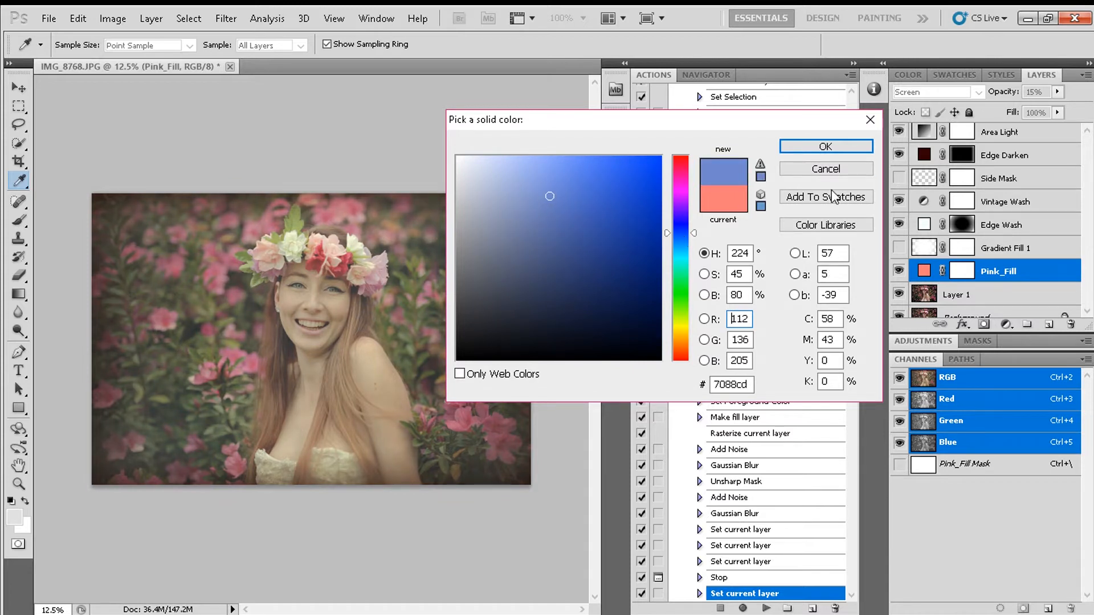
left_click(858, 151)
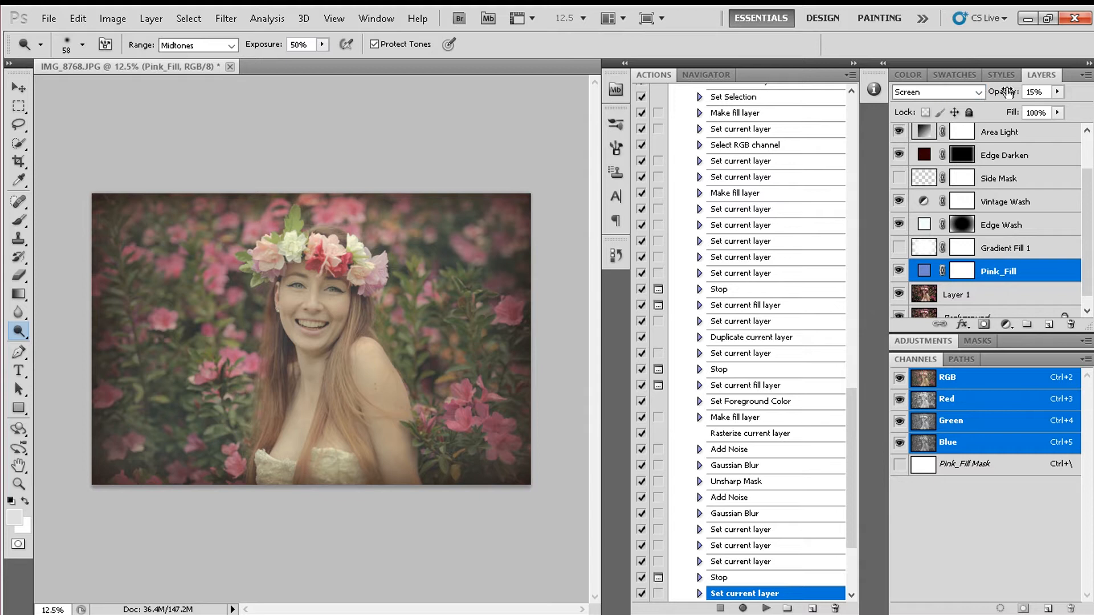
Lower the Pink_Fill layer's opacity to 13%, try the Multiply blend mode and settle on Overlay.
left_click(1057, 92)
left_click_drag(1032, 106, 1012, 117)
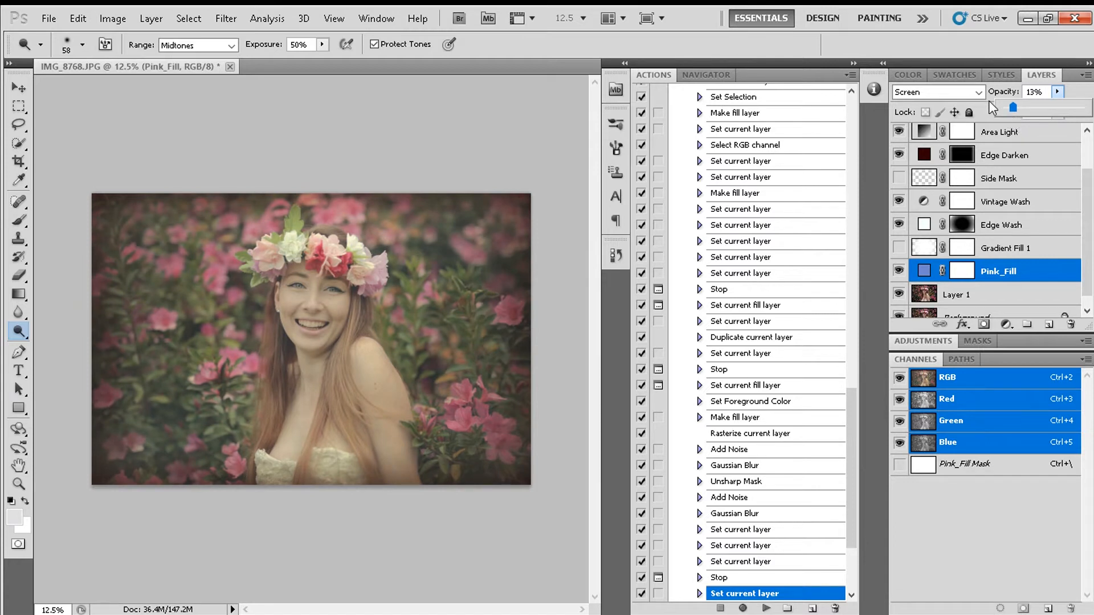
left_click(969, 91)
left_click(948, 160)
left_click(972, 92)
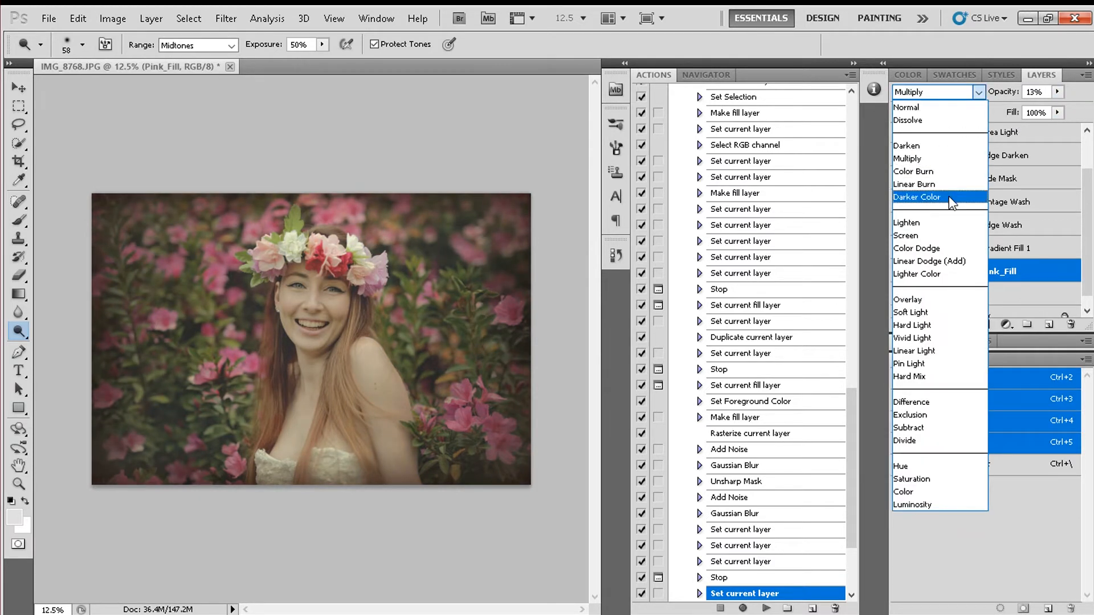
left_click(928, 294)
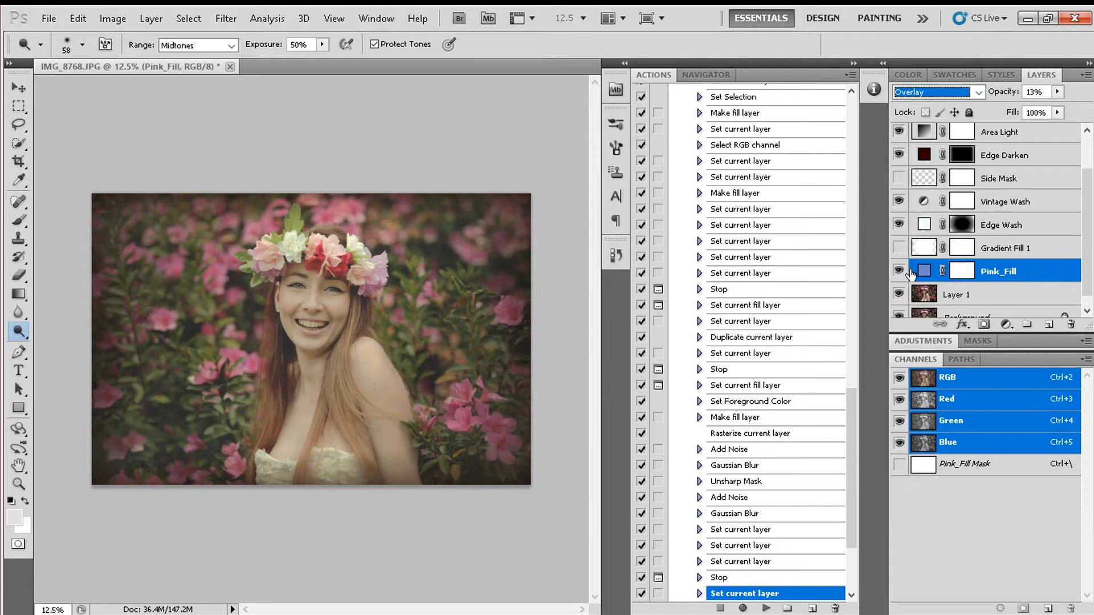
Review the layer stack produced by the action and the merge and flatten options for Layer 1.
scroll(1073, 158, "up", 2)
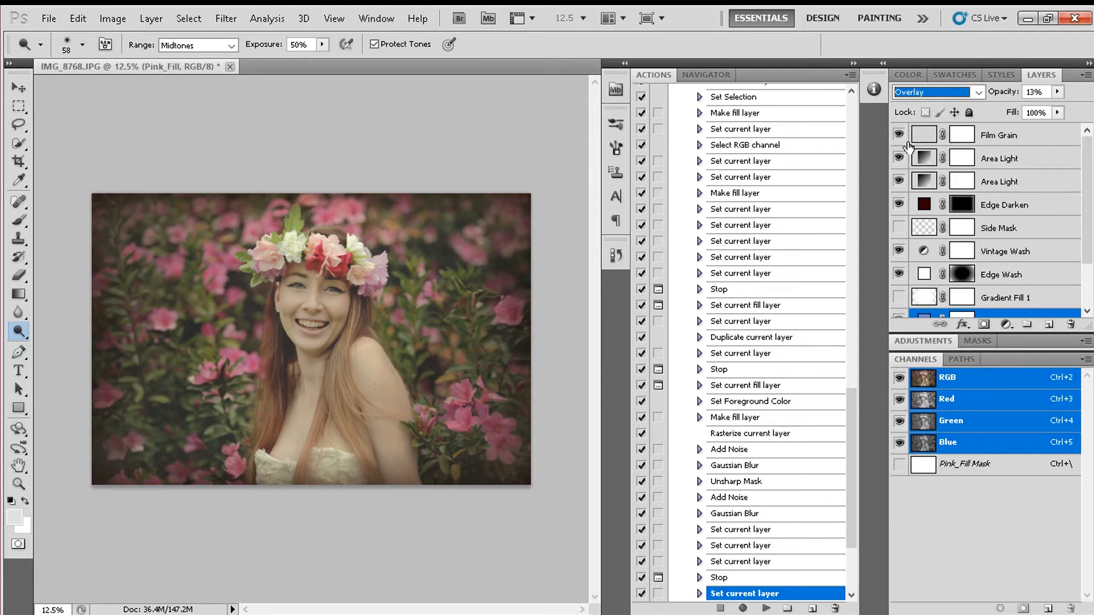
left_click(999, 142)
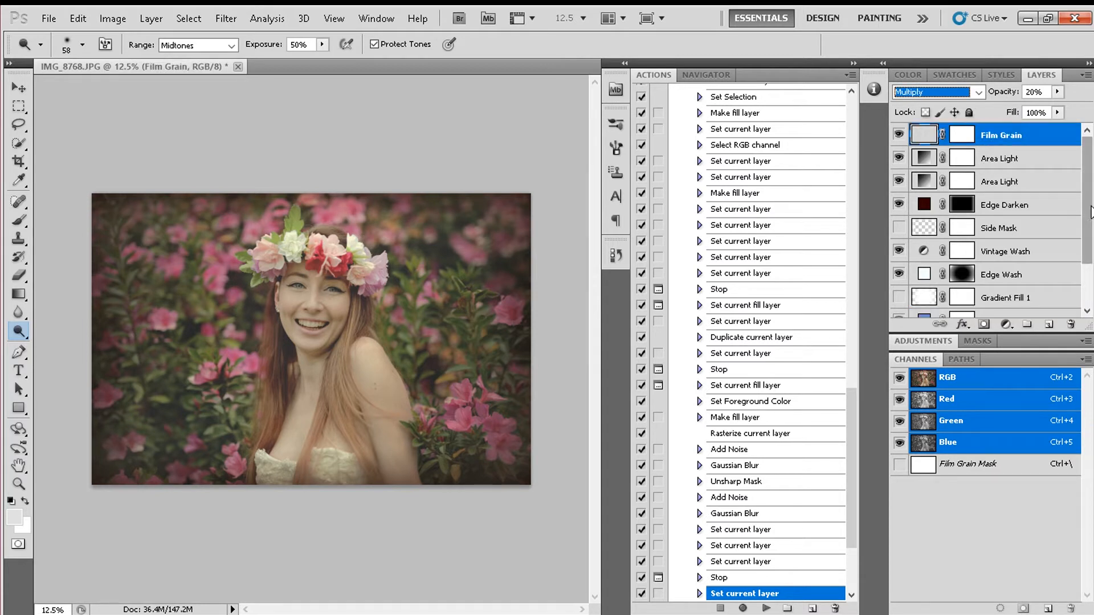
scroll(1086, 213, "down", 3)
left_click(981, 291)
right_click(981, 291)
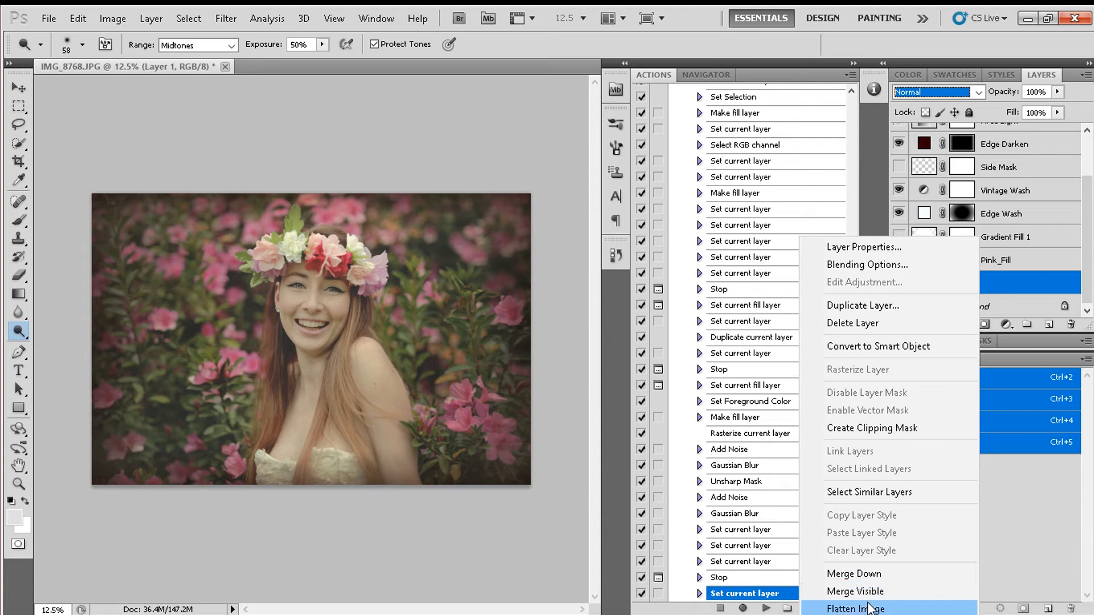
left_click(1008, 293)
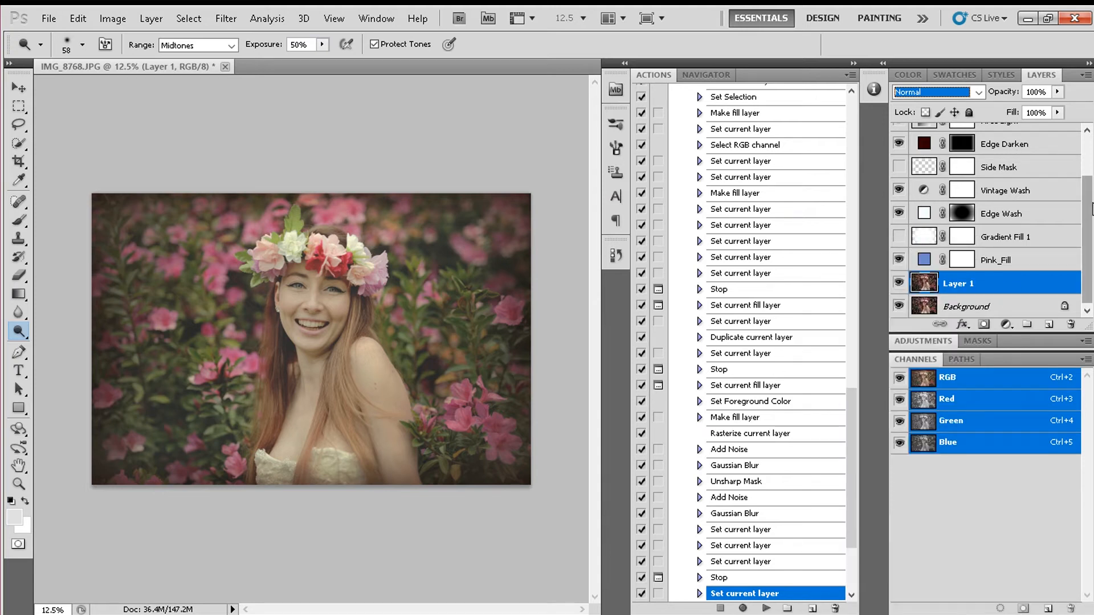
left_click_drag(1087, 212, 1087, 150)
Delete all layers from Film Grain down to Layer 1, keeping only the Background layer.
left_click(1050, 145)
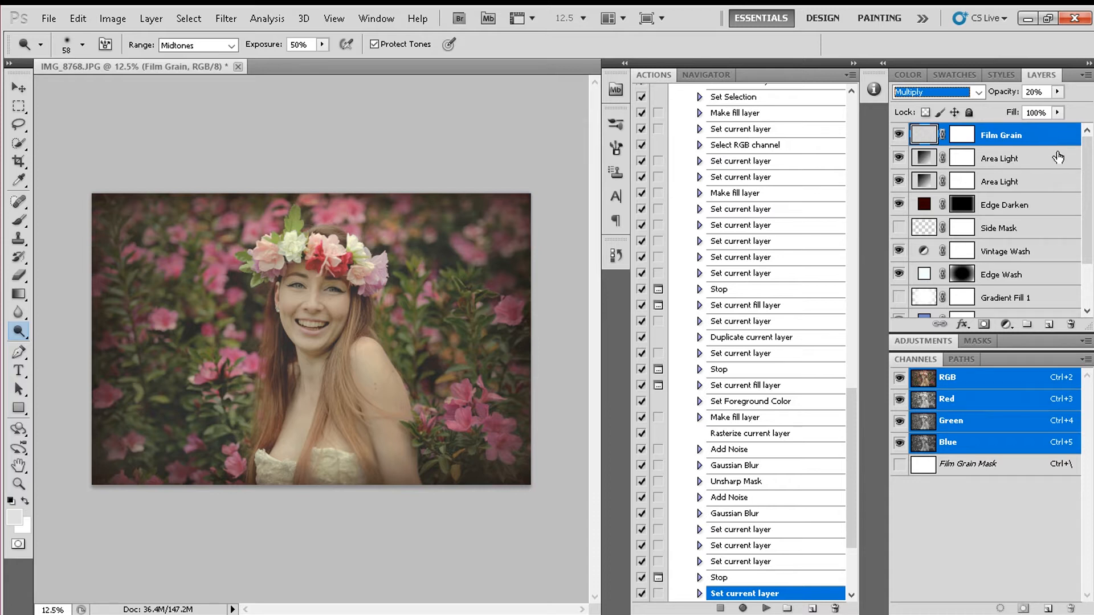
mouse_move(1087, 171)
left_mouse_down()
mouse_move(1087, 184)
mouse_move(1087, 168)
left_mouse_up()
left_click(1050, 163)
double_click(1042, 140)
left_click(769, 137)
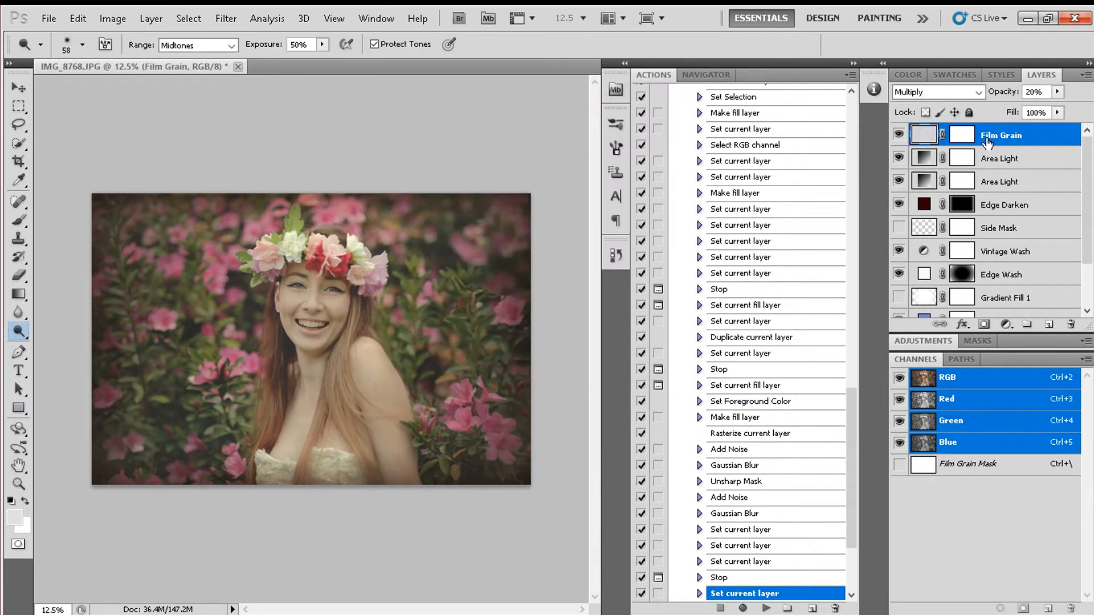
key("Delete")
key("Delete")
key("Delete")
key("Delete")
key("Delete")
key("Delete")
key("Delete")
key("Delete")
key("Delete")
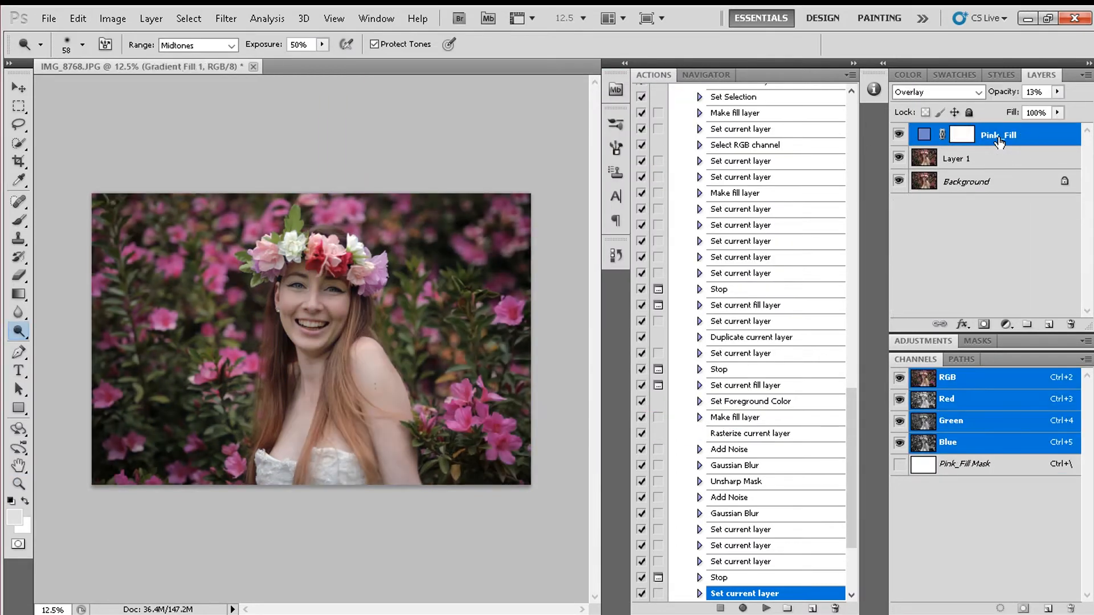
key("Delete")
Collapse the expanded Megan - Landscape action and run the Siouxnice - Landscape action on the photo.
left_click_drag(850, 398, 866, 160)
left_click(686, 311)
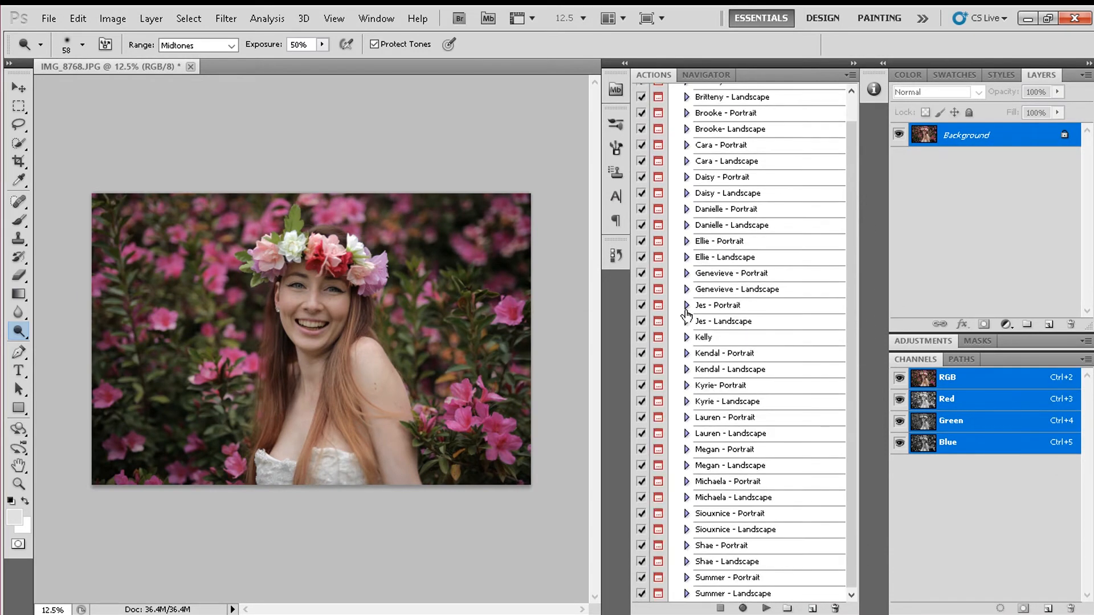
left_click(744, 531)
left_click(766, 608)
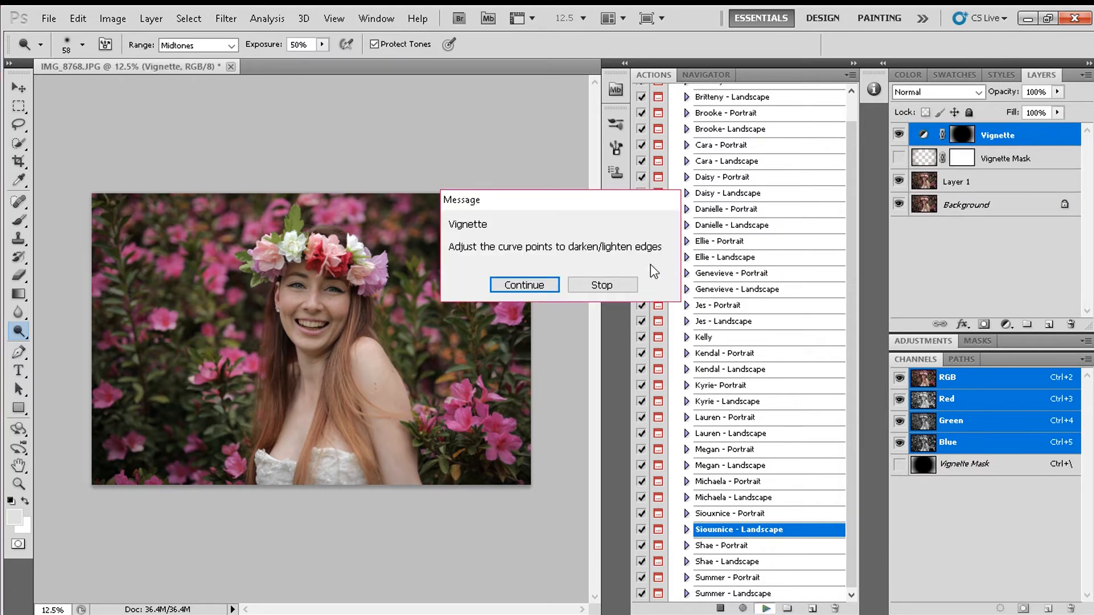
Darken the vignette edges by moving the curve point to input 151, output 98, and continue to the Level Adjustment message.
left_click_drag(557, 208, 502, 193)
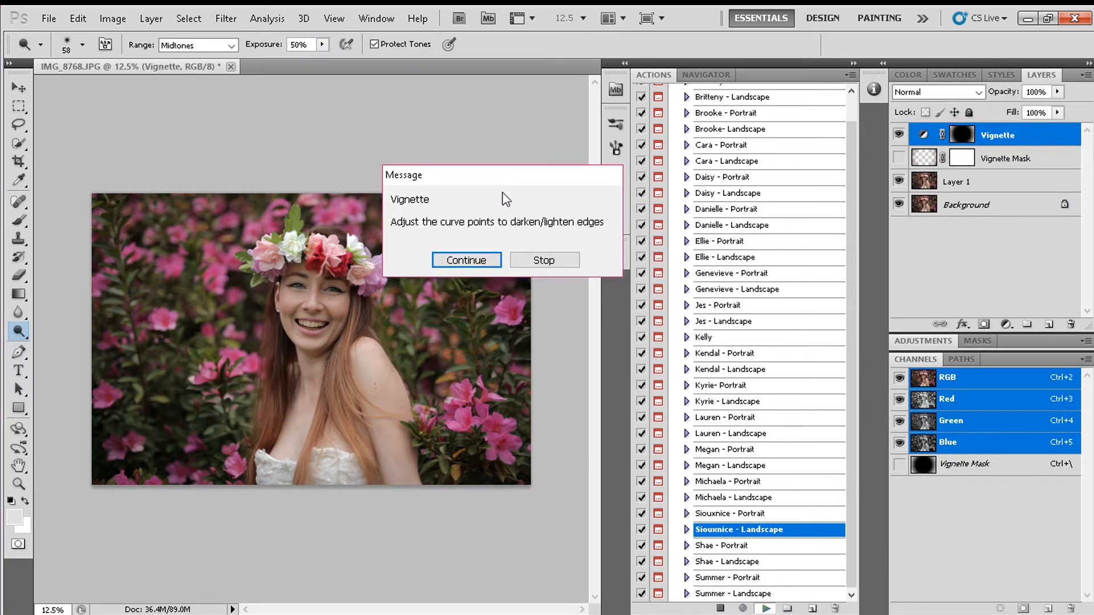
left_click(476, 258)
left_click_drag(743, 423, 719, 390)
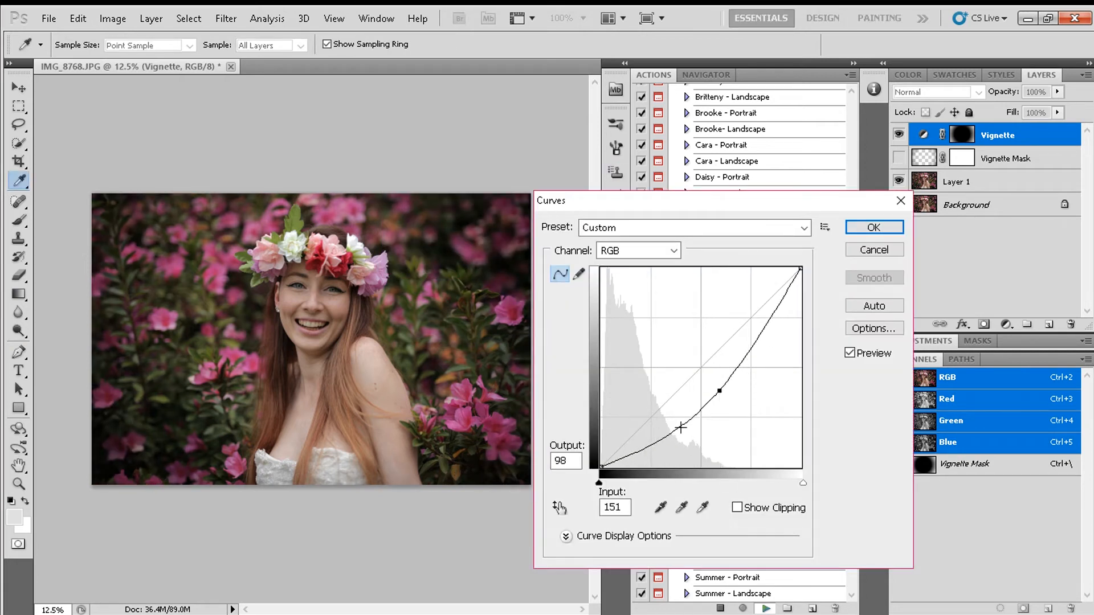
left_click(857, 230)
left_click_drag(478, 181, 425, 172)
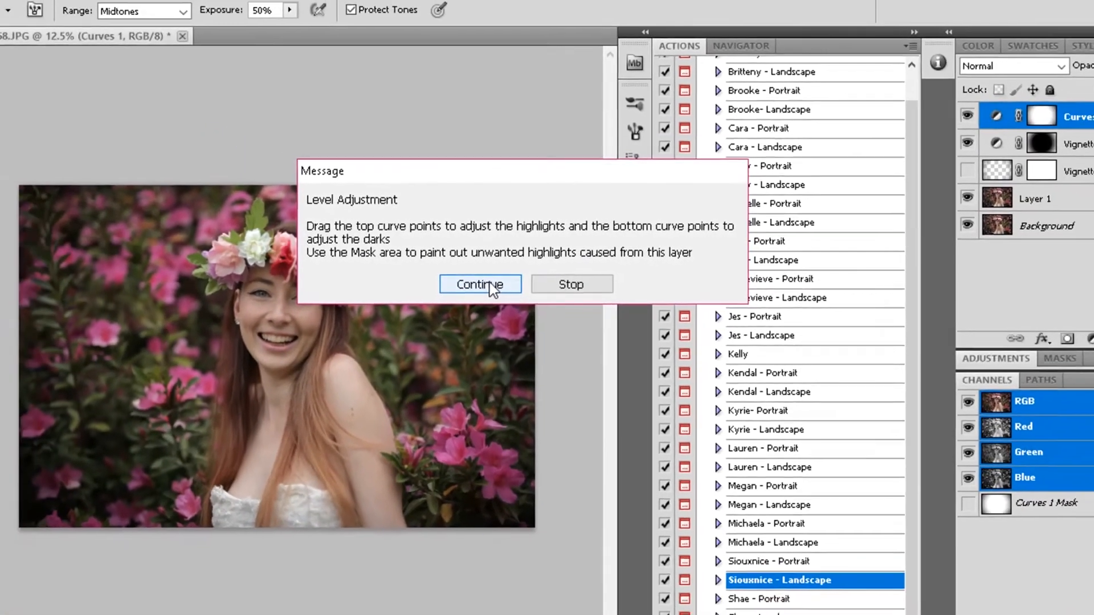
Flatten the Level Adjustment curve's contrast by lowering the highlights point and moving the shadows point to input 39, output 48.
left_click(456, 299)
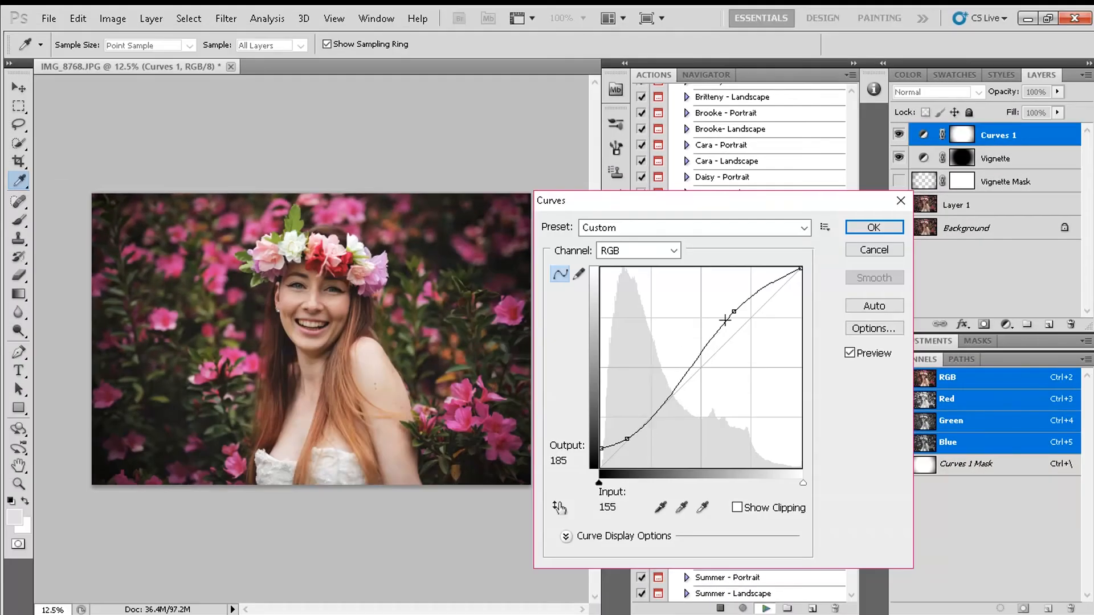
left_click_drag(725, 320, 749, 312)
left_click_drag(627, 439, 631, 429)
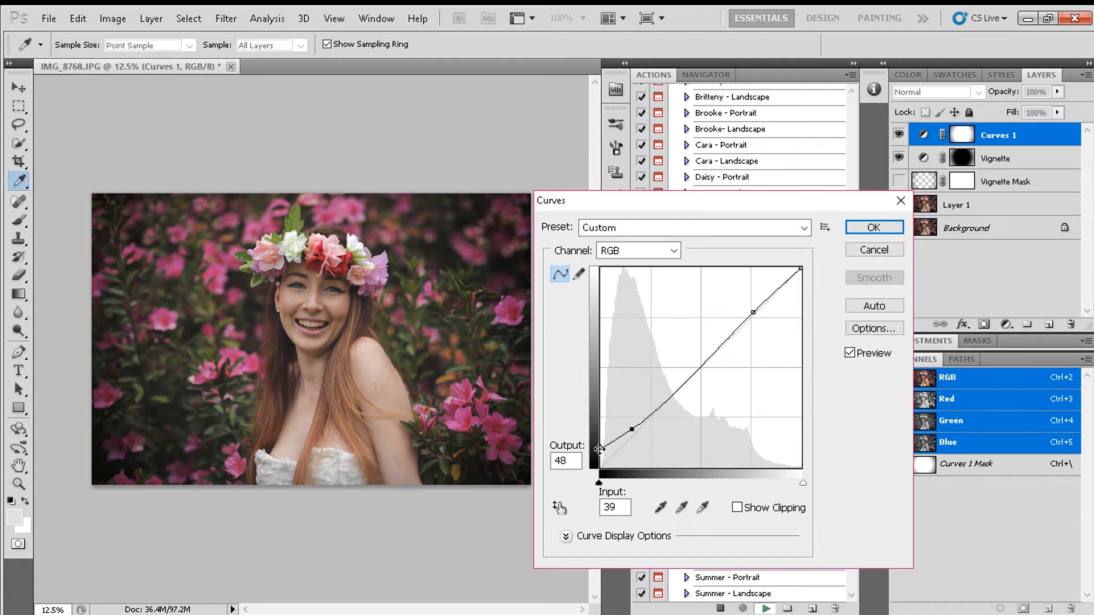
left_click(874, 227)
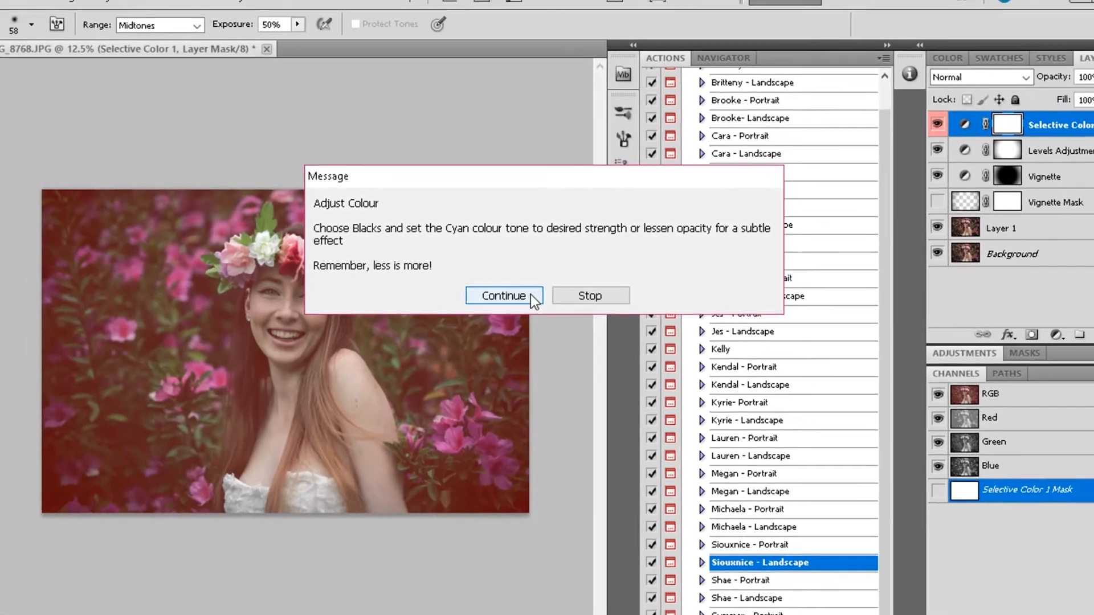
In the Selective Color adjustment, set Blacks to Cyan 0%, Magenta -10%, Yellow +7% and Black -6%.
left_click(495, 309)
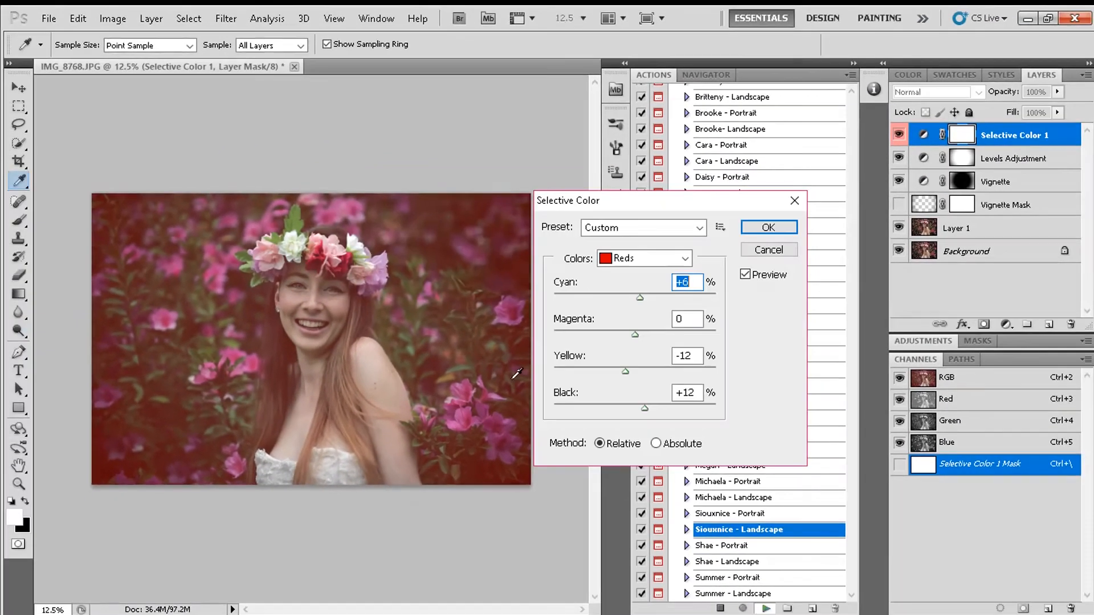
left_click(647, 263)
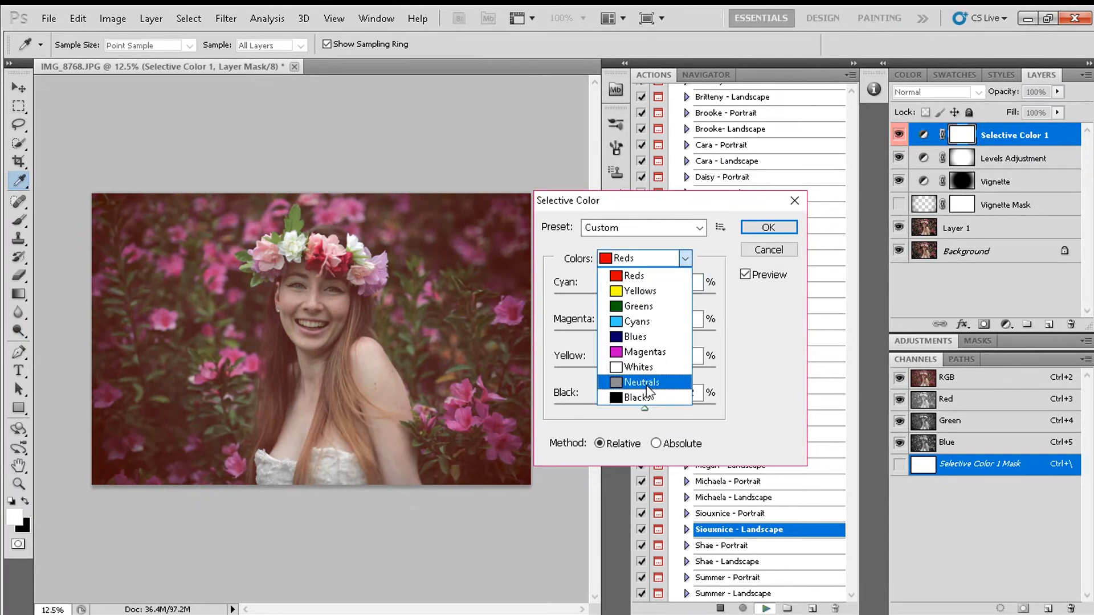
left_click(652, 401)
left_click_drag(621, 302, 640, 371)
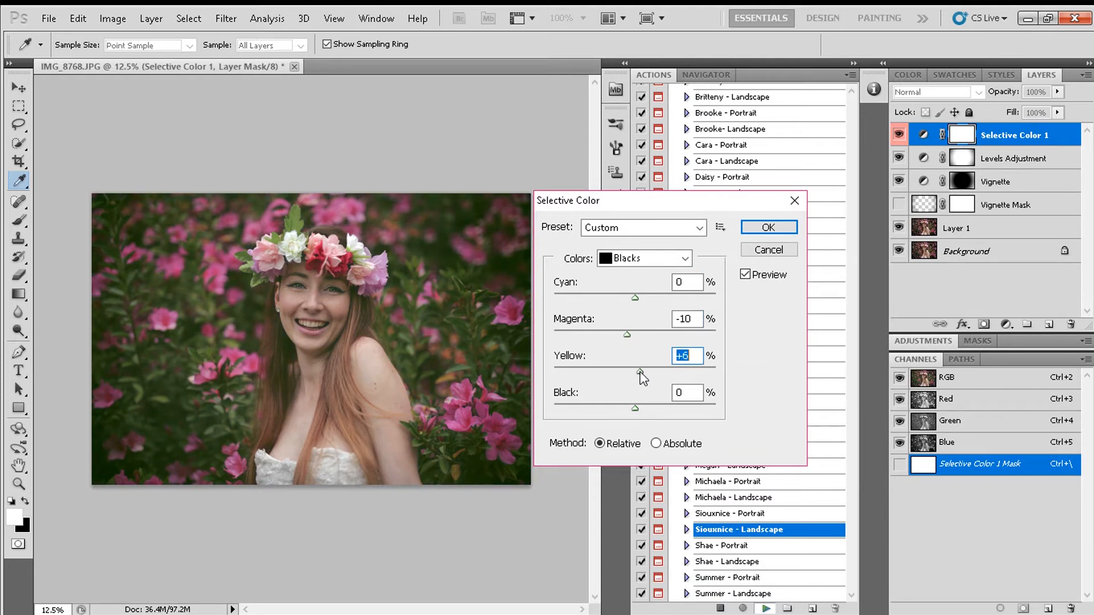
left_click_drag(636, 408, 627, 415)
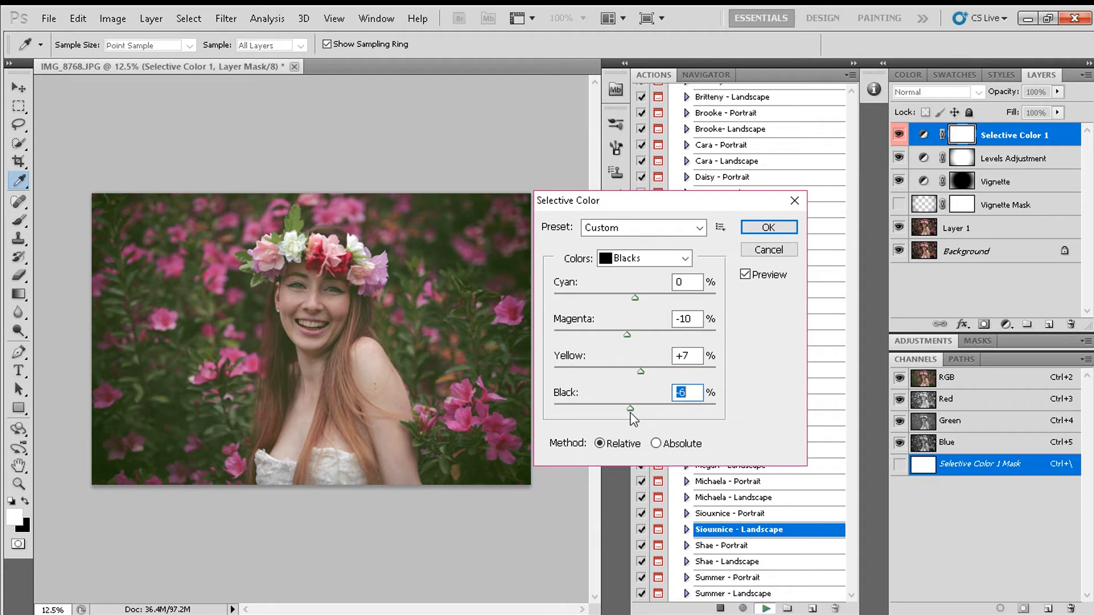
Set Cyan to +15% for the Whites in the Selective Color adjustment.
left_click(654, 263)
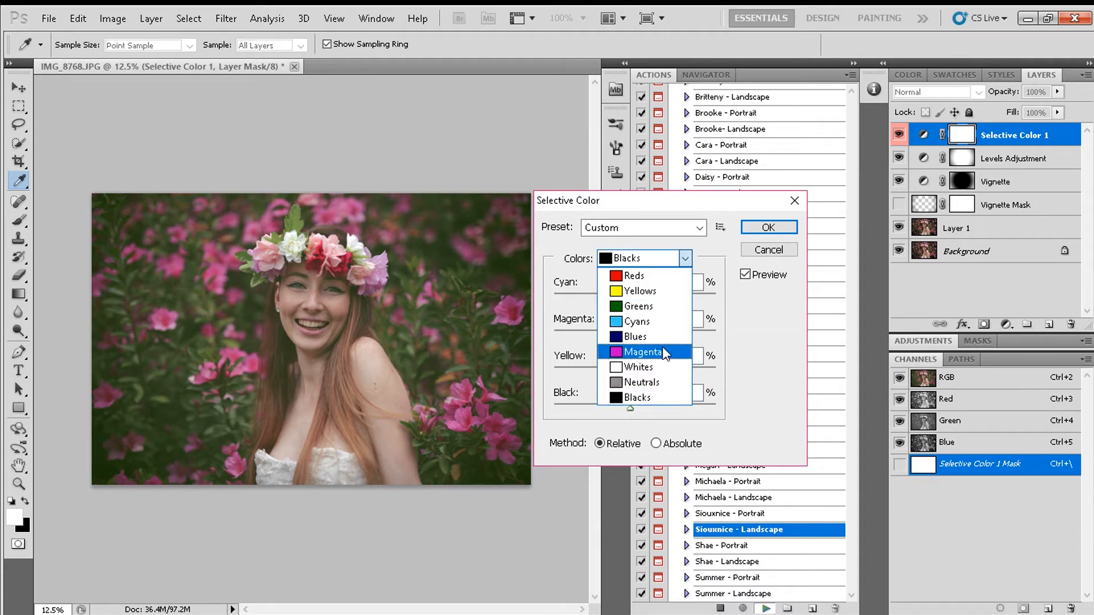
left_click(659, 365)
left_click_drag(635, 300, 647, 296)
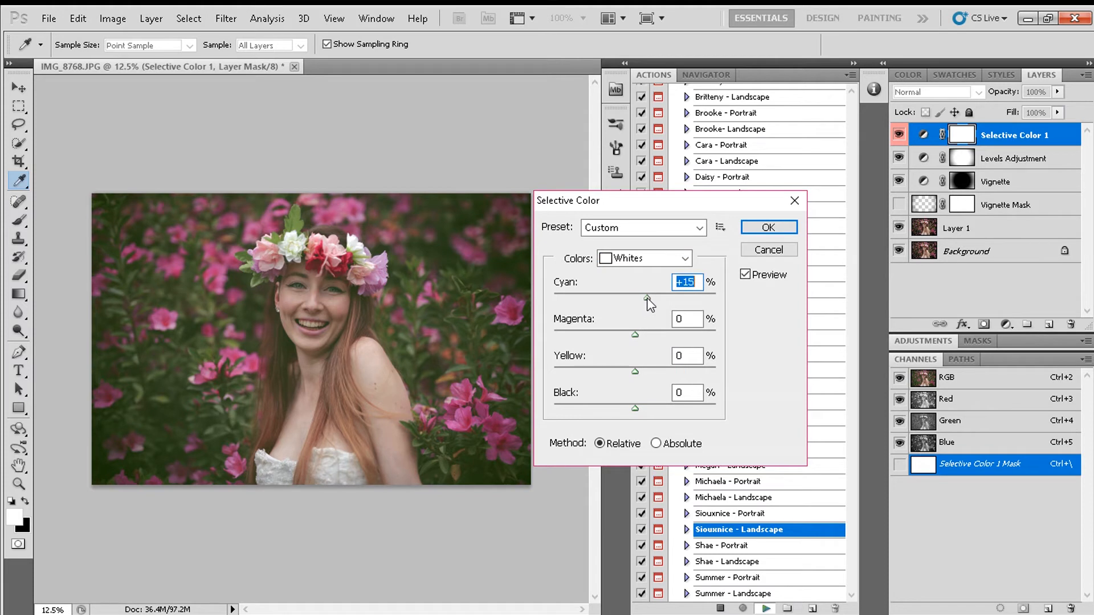
Set the Cyans to Cyan -2% and Magenta +2%, and accept the Selective Color adjustment.
left_click(652, 259)
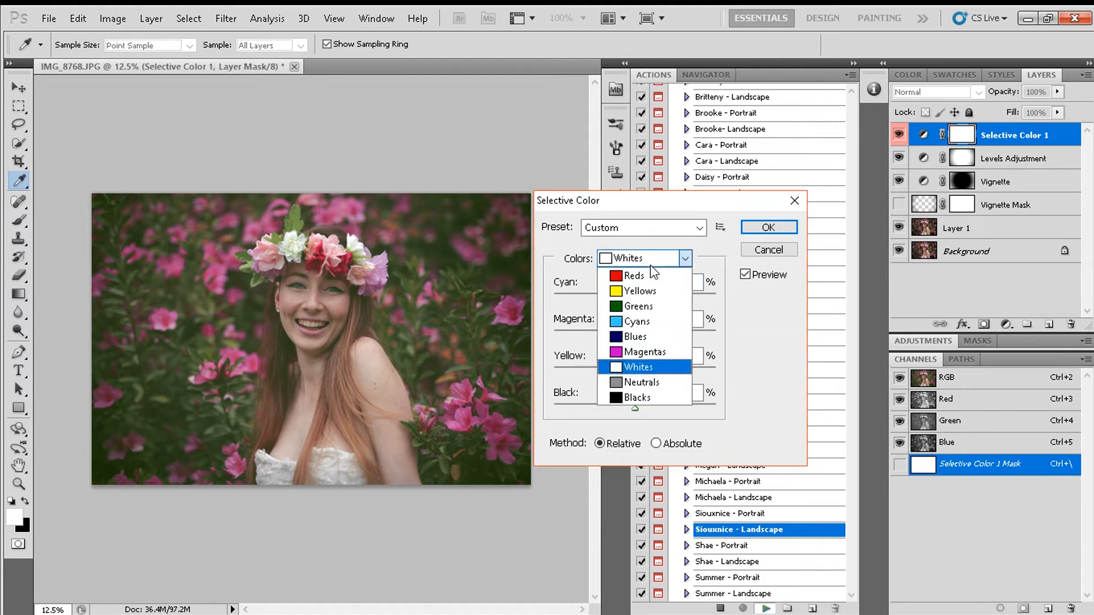
left_click(641, 319)
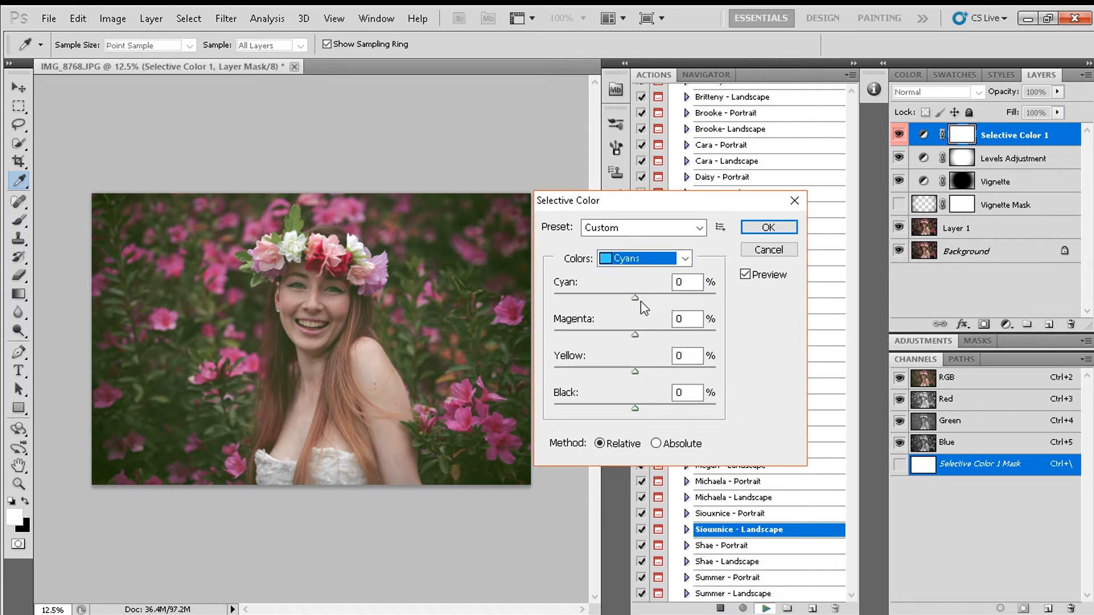
left_click_drag(634, 297, 614, 298)
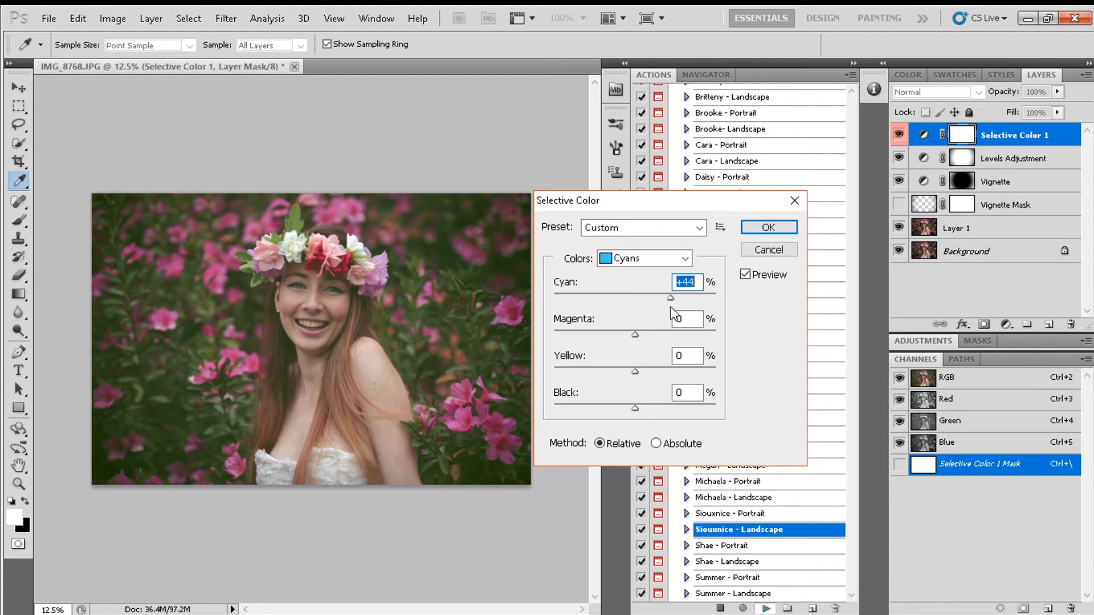
mouse_move(642, 342)
left_mouse_down()
mouse_move(586, 342)
mouse_move(647, 342)
mouse_move(629, 344)
mouse_move(637, 337)
left_mouse_up()
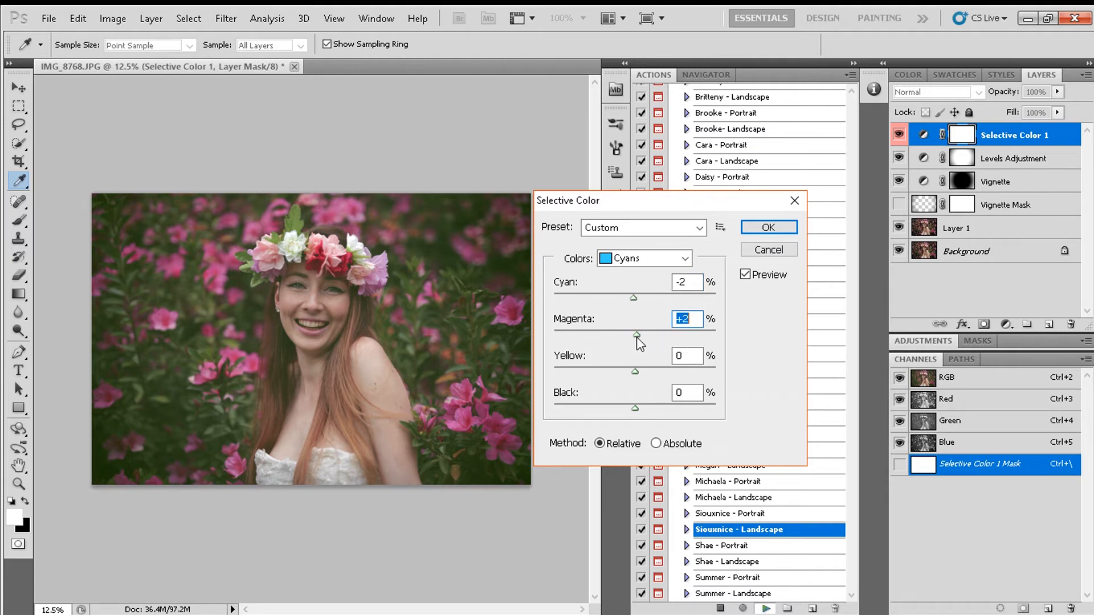
left_click(765, 232)
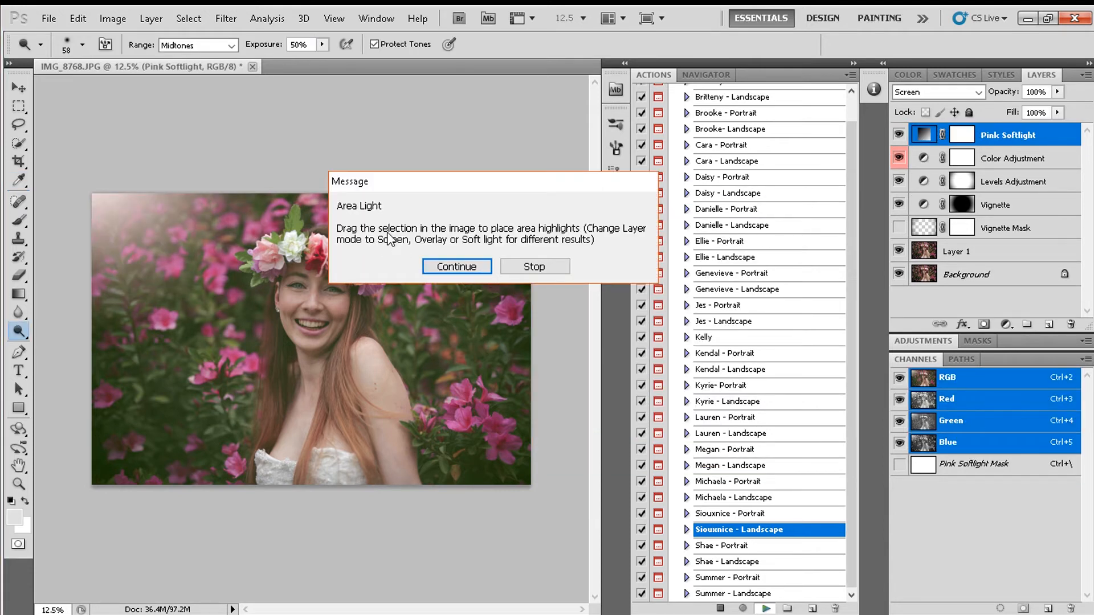
Reposition the Pink Softlight radial gradient over the photo's upper-left area, adjust its angle and accept the gradient fill.
left_click(473, 263)
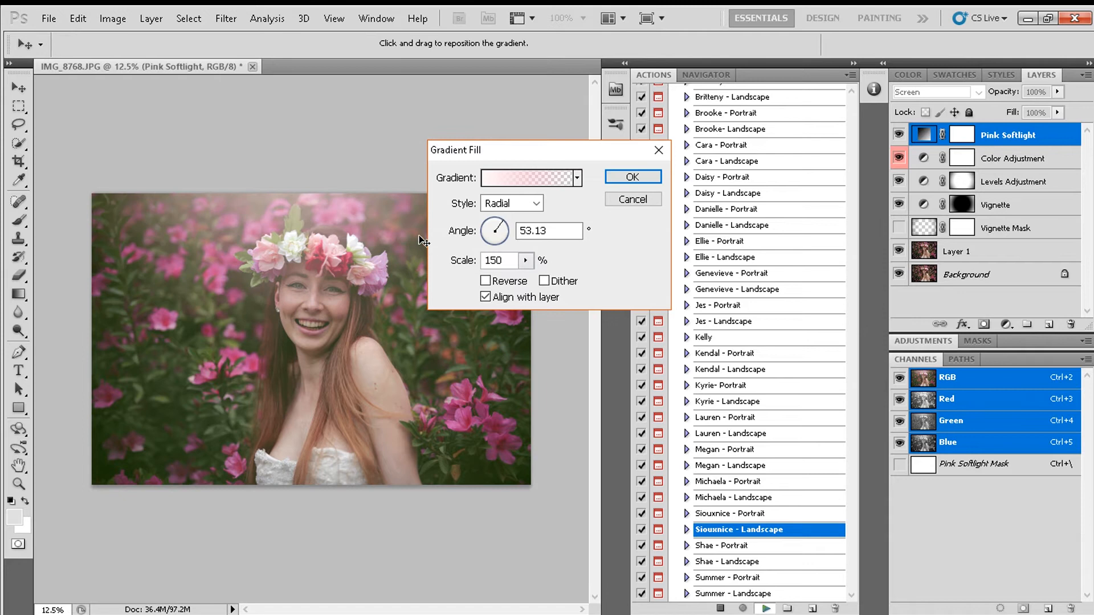
left_click_drag(421, 240, 232, 345)
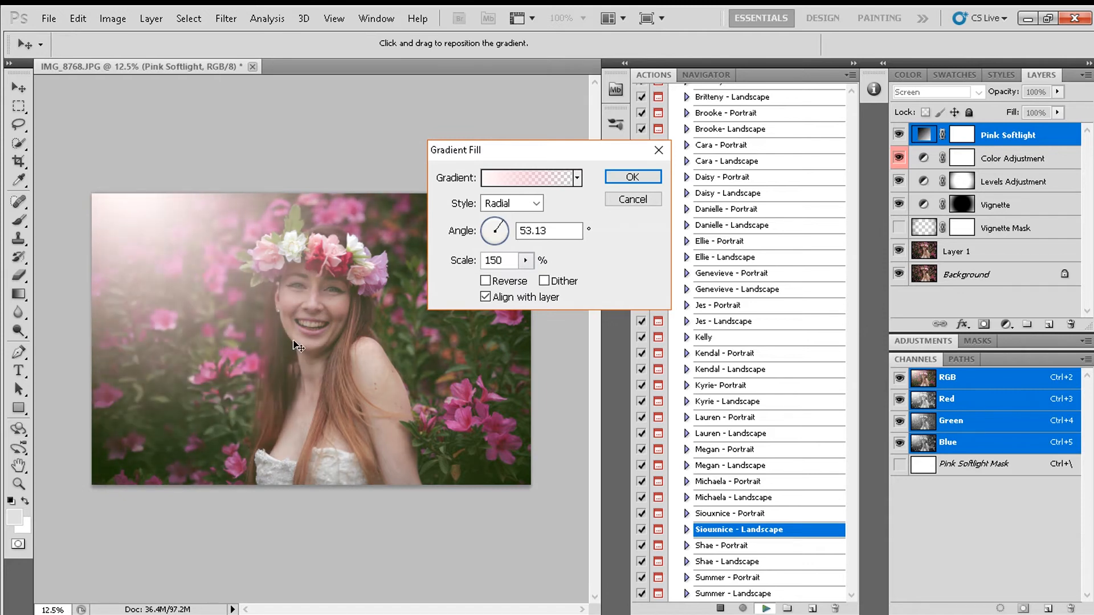
left_click_drag(494, 235, 511, 228)
left_click_drag(335, 286, 277, 196)
left_click(634, 178)
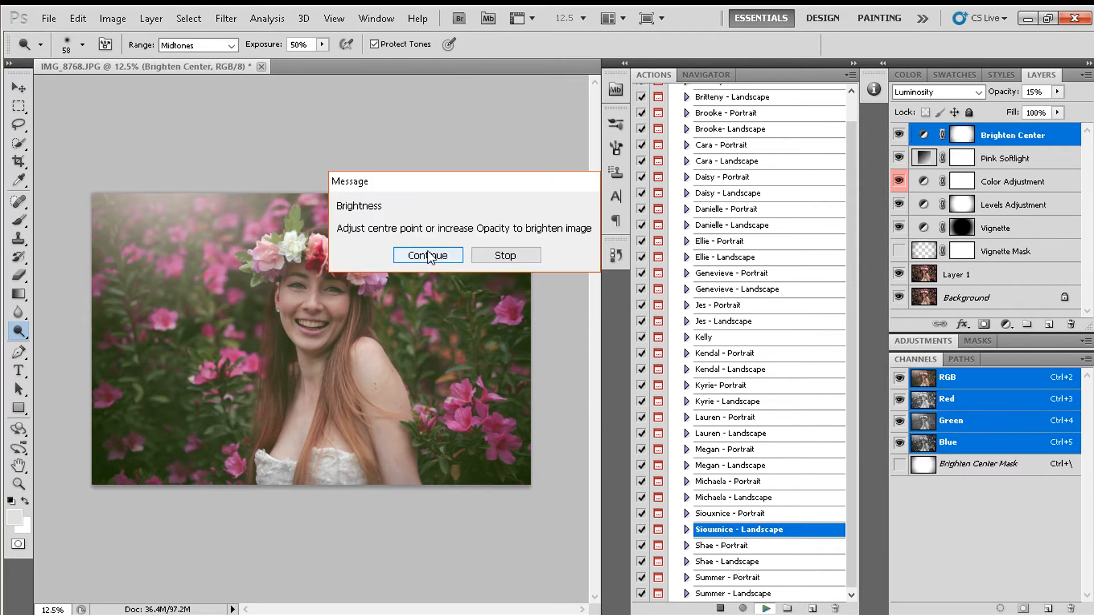
Brighten the centre with curve points 142/152, 207/229, 65/80 and 28/47 (input/output), moving the white point inward and raising the black point.
left_click(435, 260)
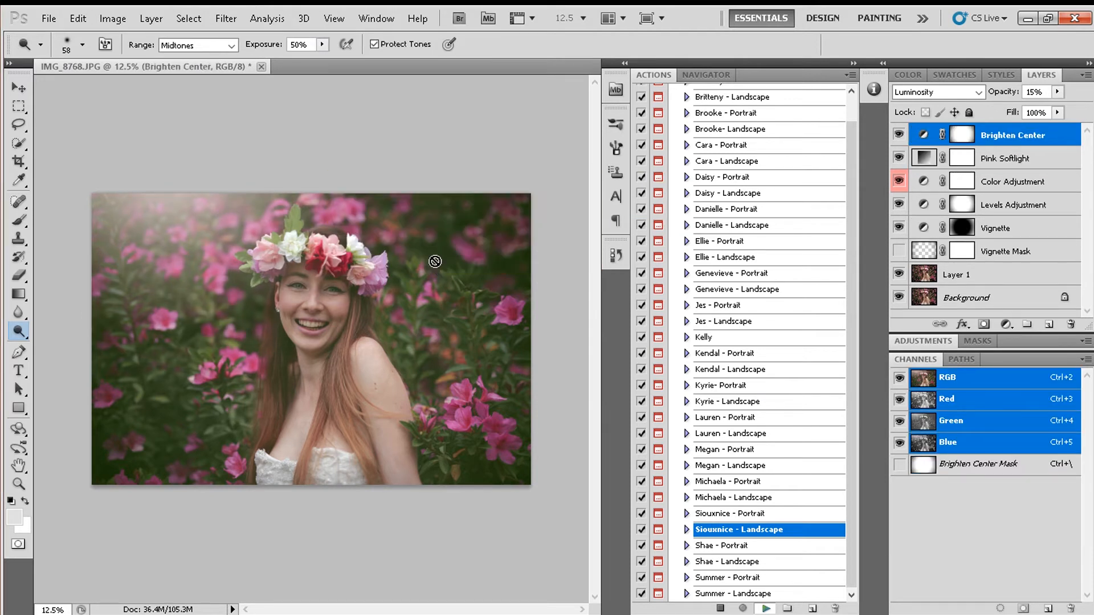
left_click_drag(692, 361, 712, 351)
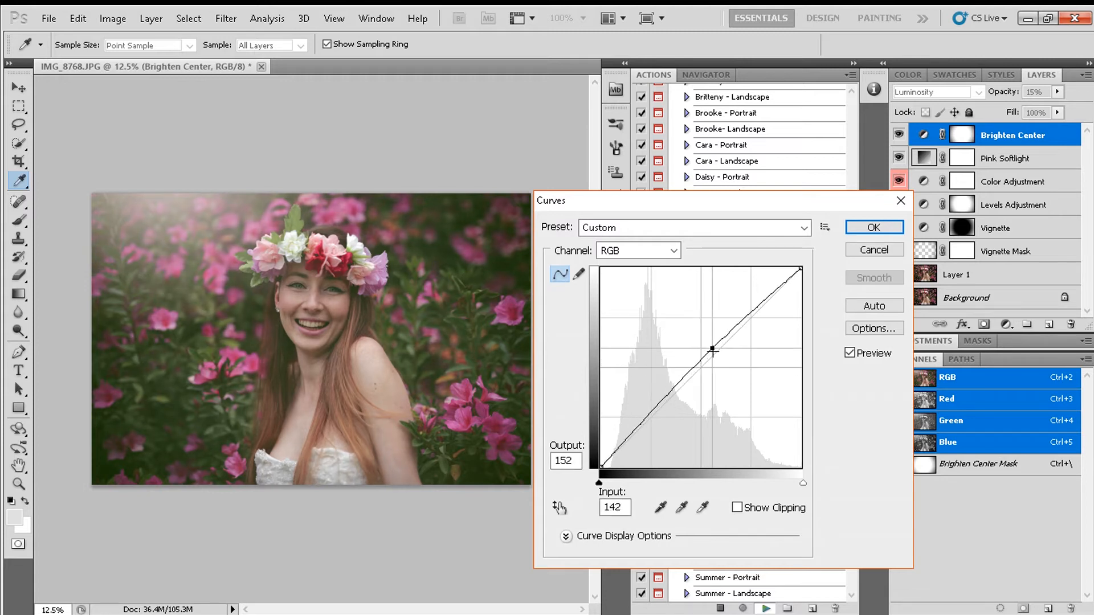
mouse_move(800, 267)
left_mouse_down()
mouse_move(745, 267)
mouse_move(785, 268)
left_mouse_up()
left_click(764, 288)
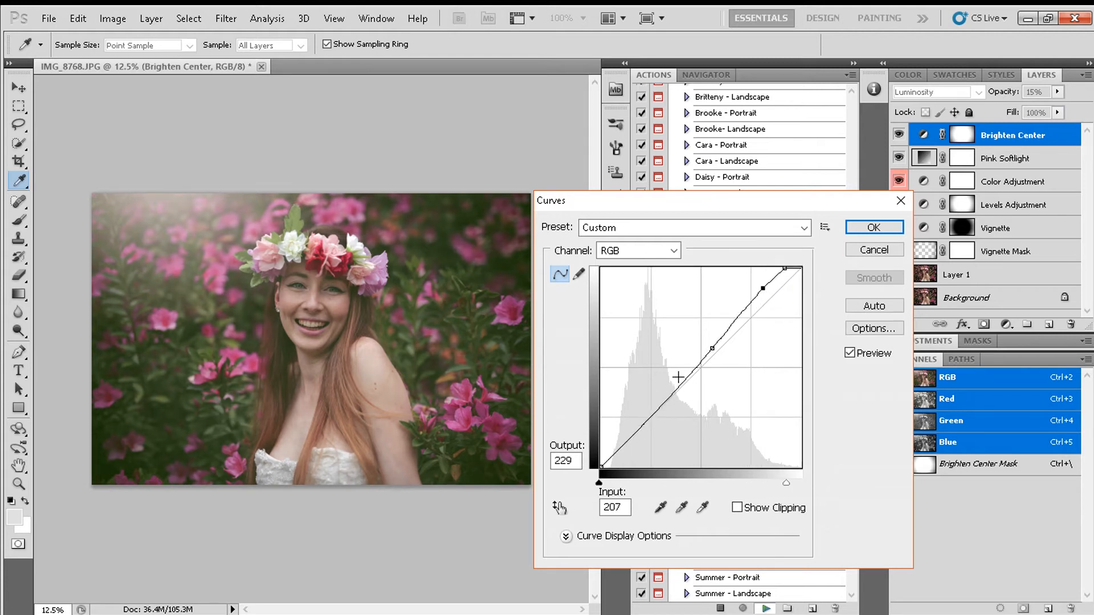
left_click_drag(654, 413, 652, 404)
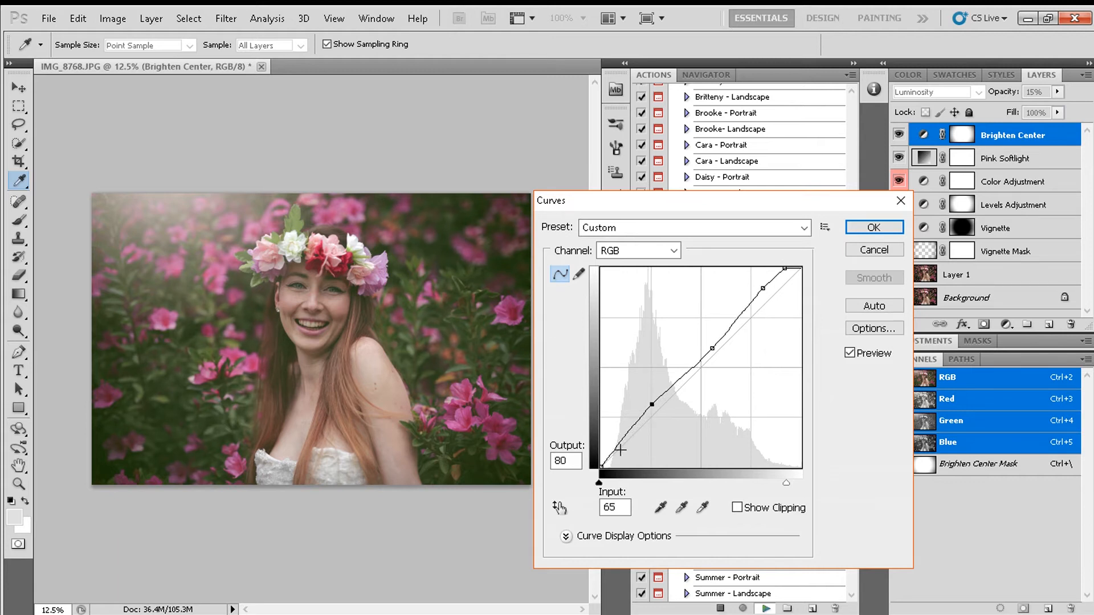
left_click_drag(608, 457, 623, 430)
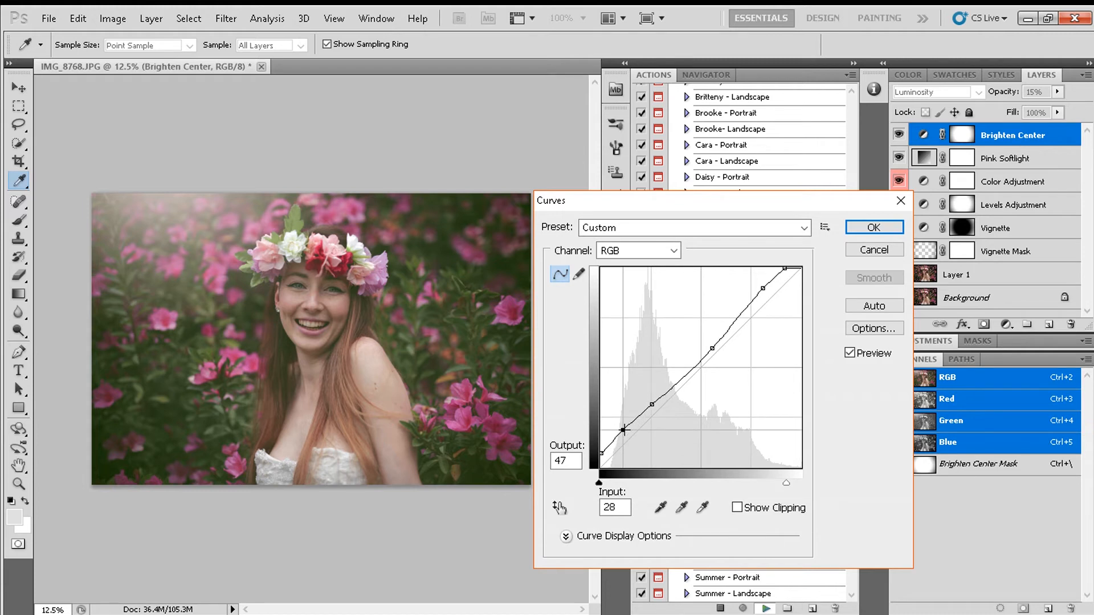
left_click(873, 227)
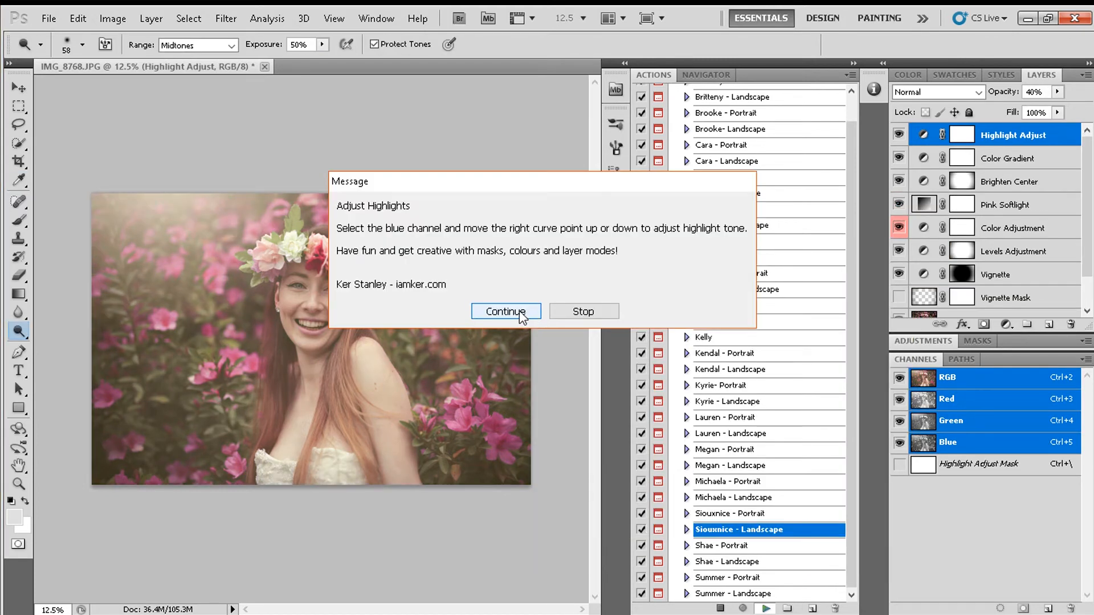
Continue past the Adjust Highlights message and accept the Highlight Adjust curve without changes to finish the action.
left_click(505, 312)
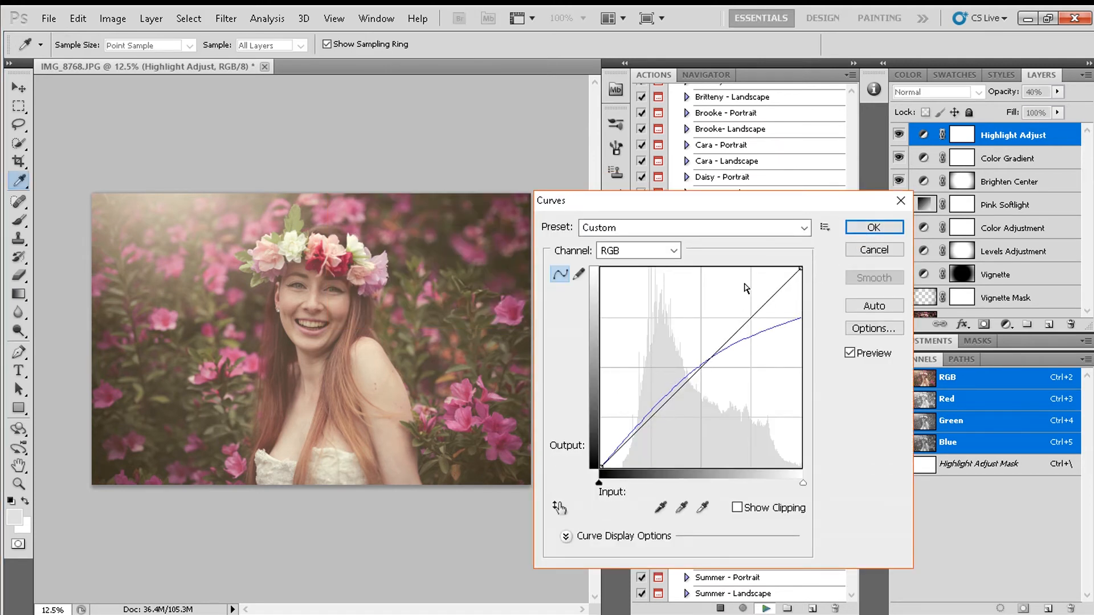
left_click(873, 226)
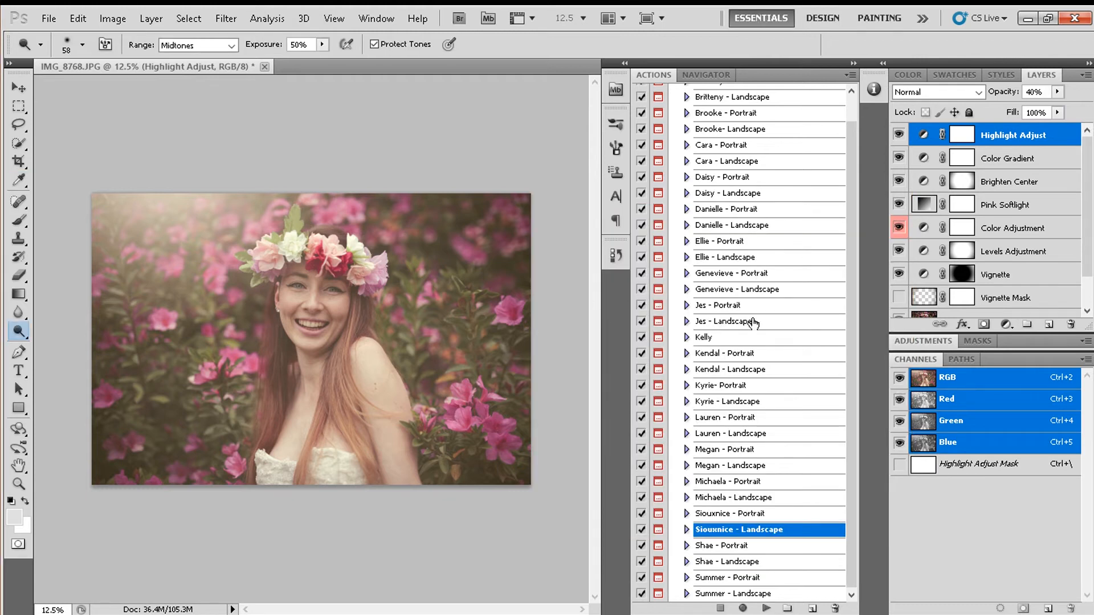
Compare the photo with the Vignette, Brighten Center and Color Gradient layers hidden and shown, and inspect the gradient map and brightening curve.
scroll(1069, 210, "down", 3)
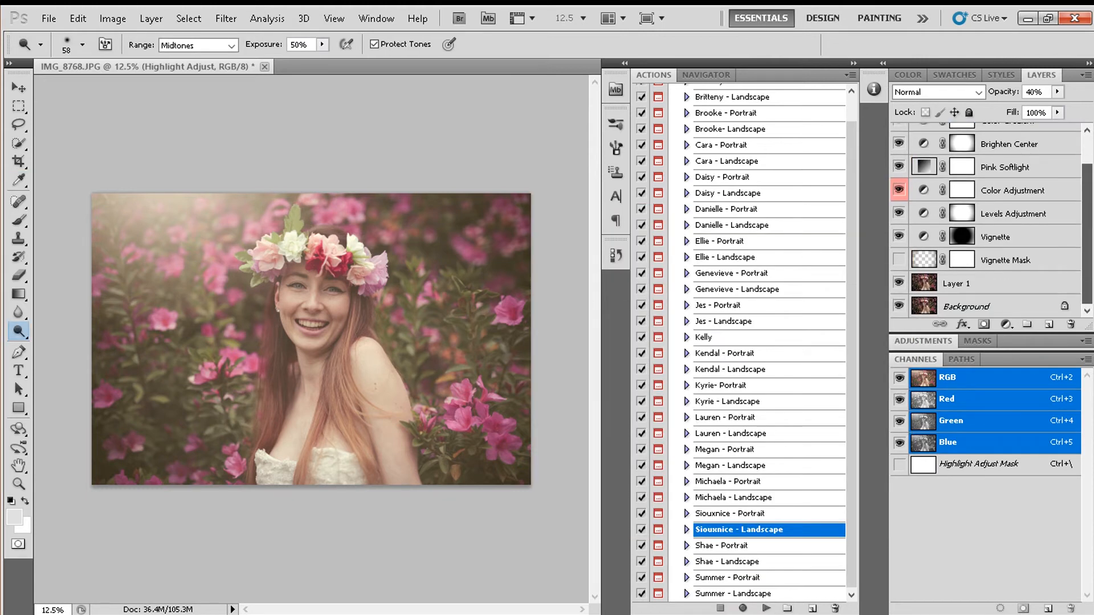
left_click(898, 237)
left_click(898, 237)
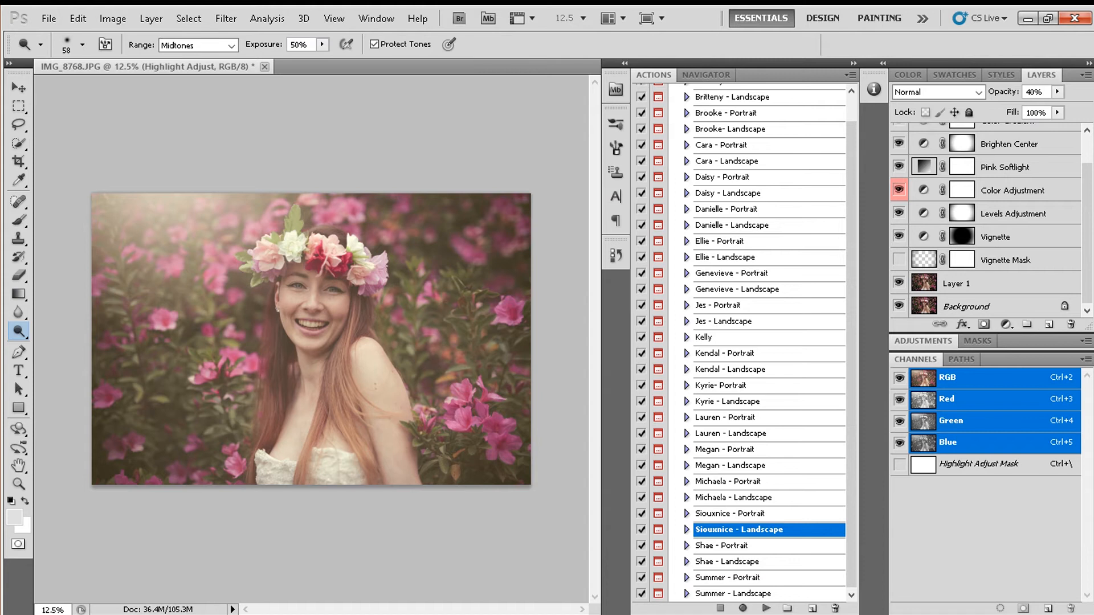
scroll(921, 181, "up", 2)
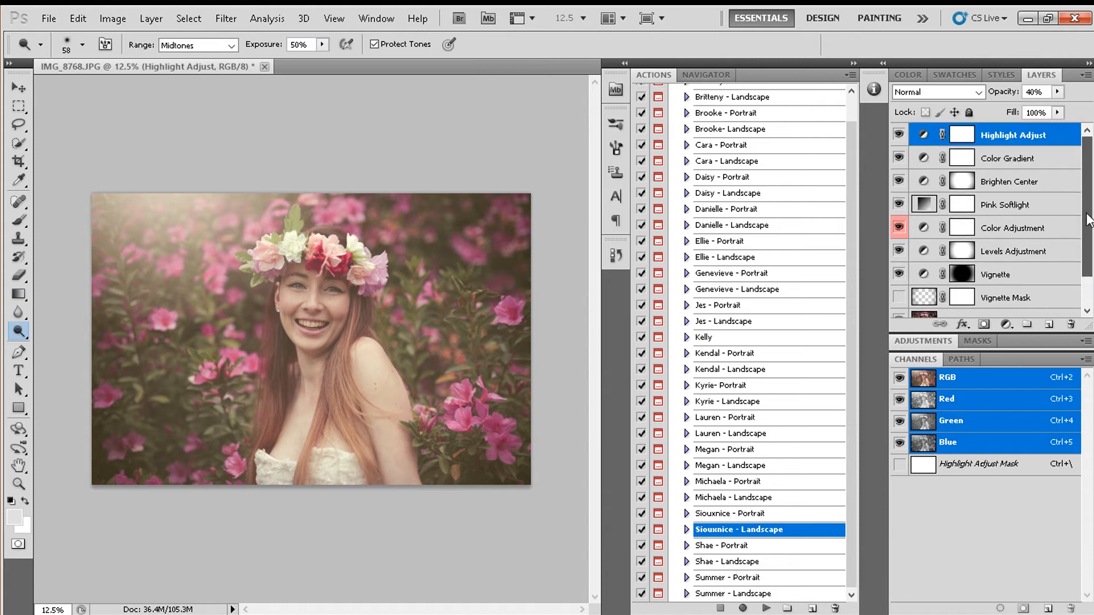
left_click(928, 164)
left_click(926, 166)
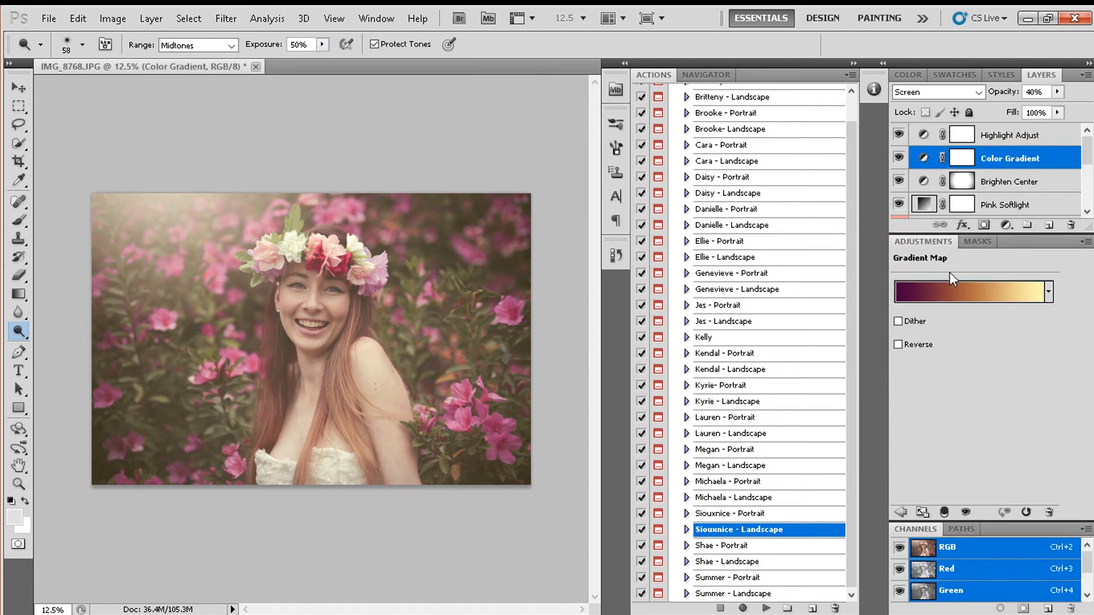
left_click(919, 180)
left_click(899, 181)
left_click(897, 158)
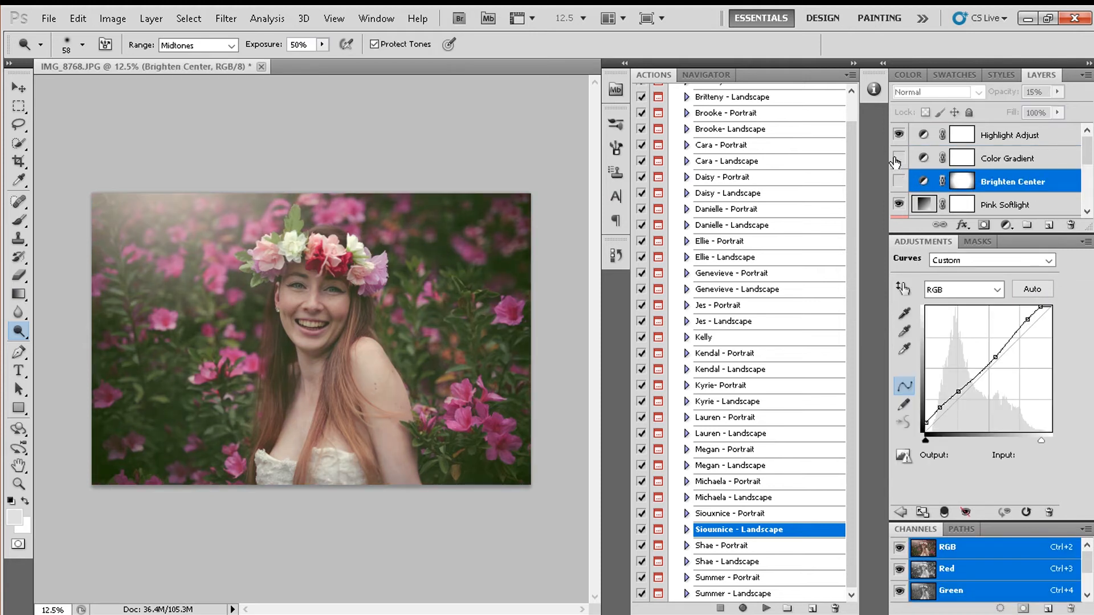
left_click(898, 158)
left_click(898, 181)
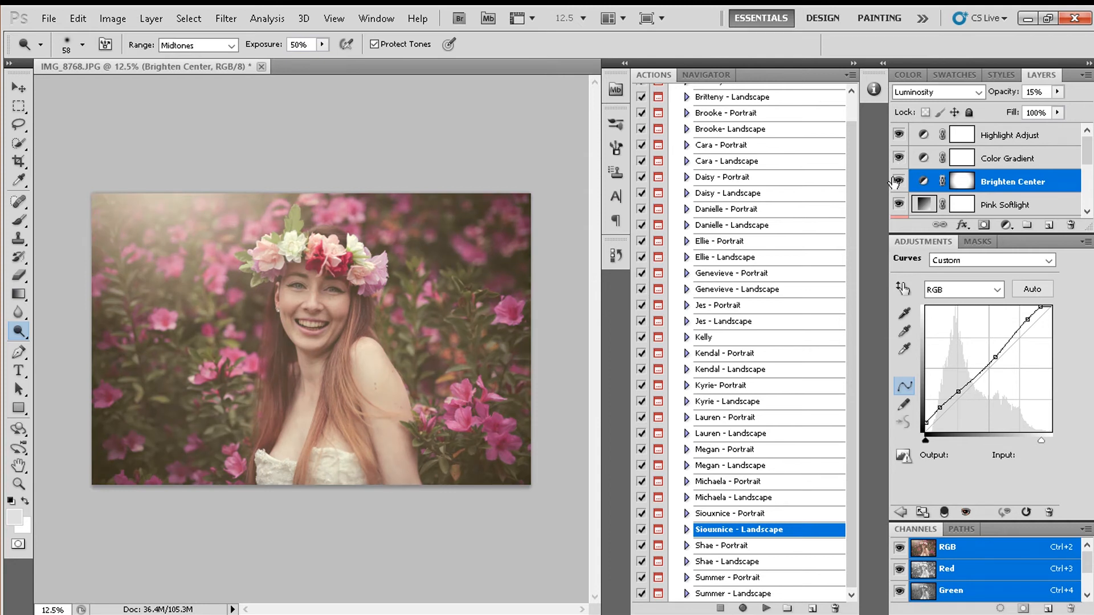
Review the merge and flatten options for the Vignette layer, dismiss them and select the Highlight Adjust layer.
left_click_drag(1087, 150, 1086, 172)
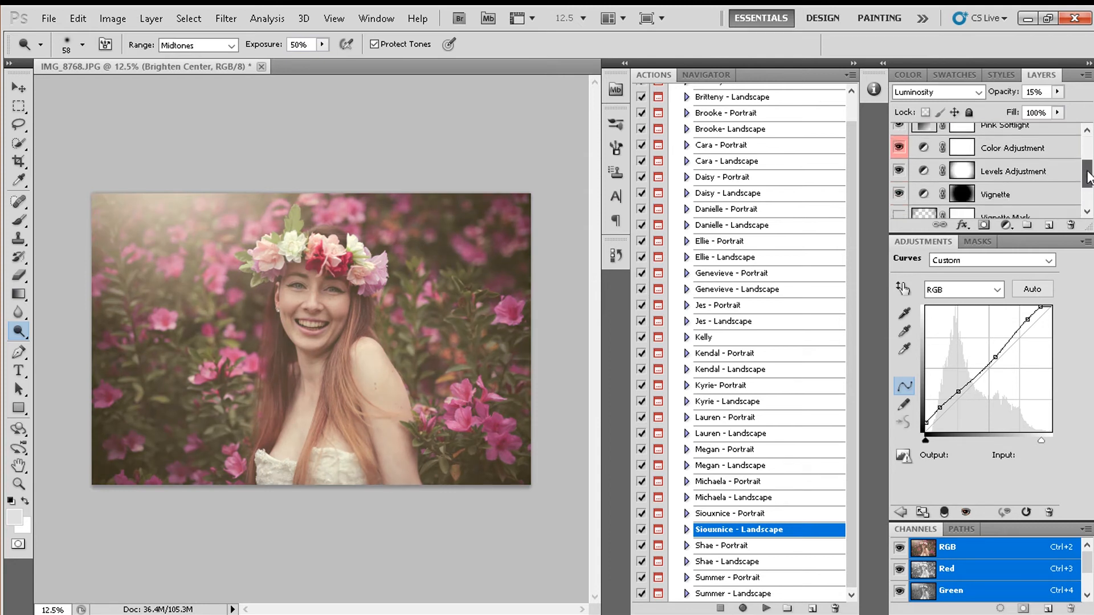
left_click(1020, 194)
right_click(1020, 194)
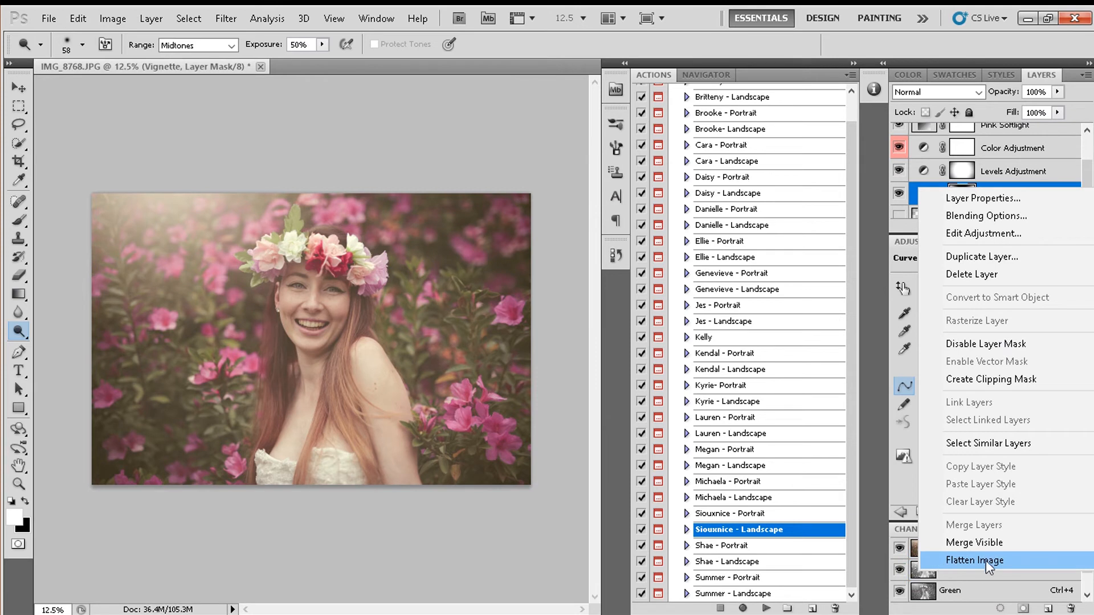
left_click(1004, 171)
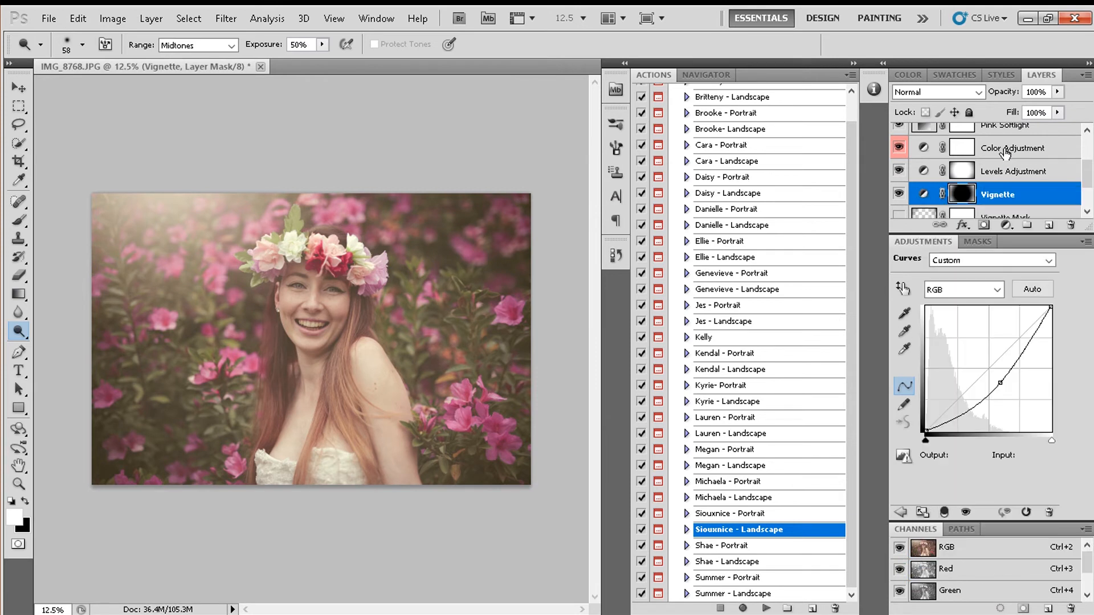
left_click_drag(1085, 180, 1085, 149)
left_click(1042, 139)
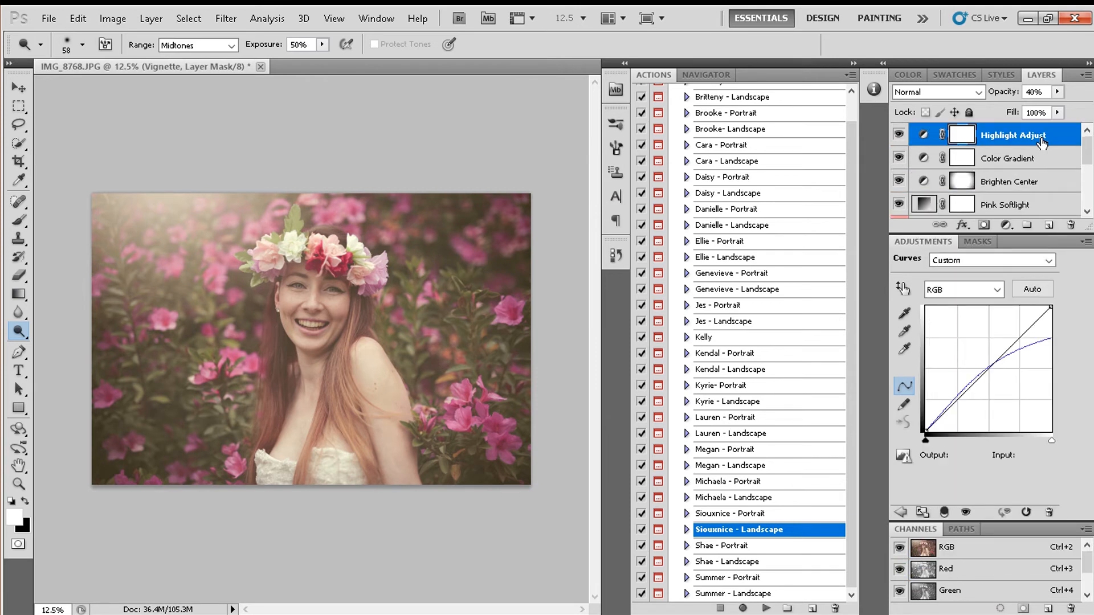
Delete all layers left by the Siouxnice - Landscape action, leaving only the Background photo.
key("Delete")
key("Delete")
key("Delete")
key("Delete")
key("Delete")
key("Delete")
key("Delete")
key("Delete")
key("Delete")
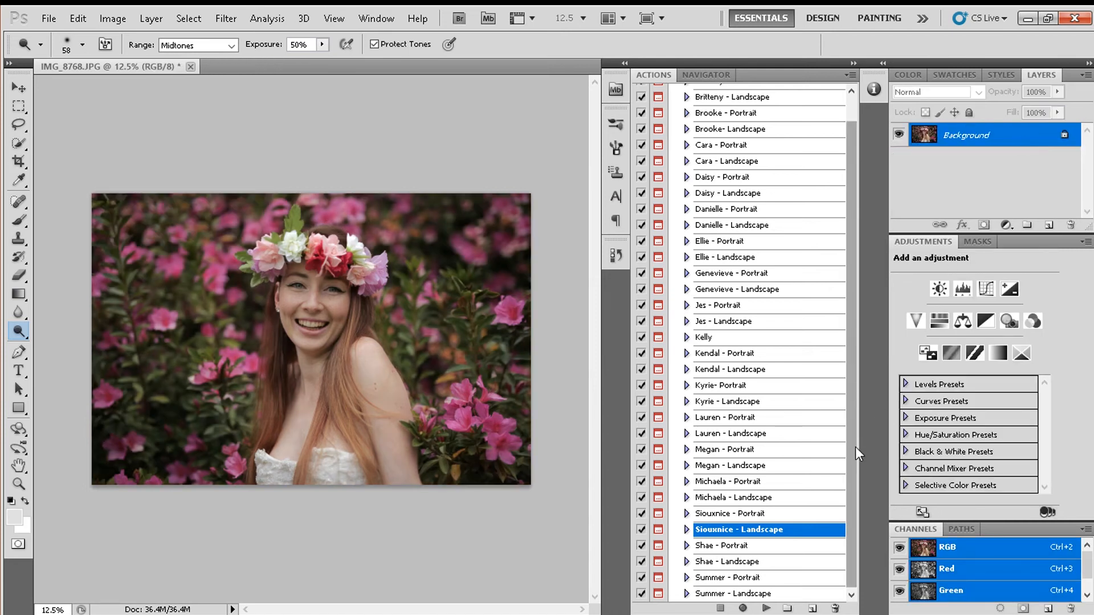
Run the Kelly black and white action on the photo and continue past its message about lighter images.
left_click_drag(856, 463, 857, 426)
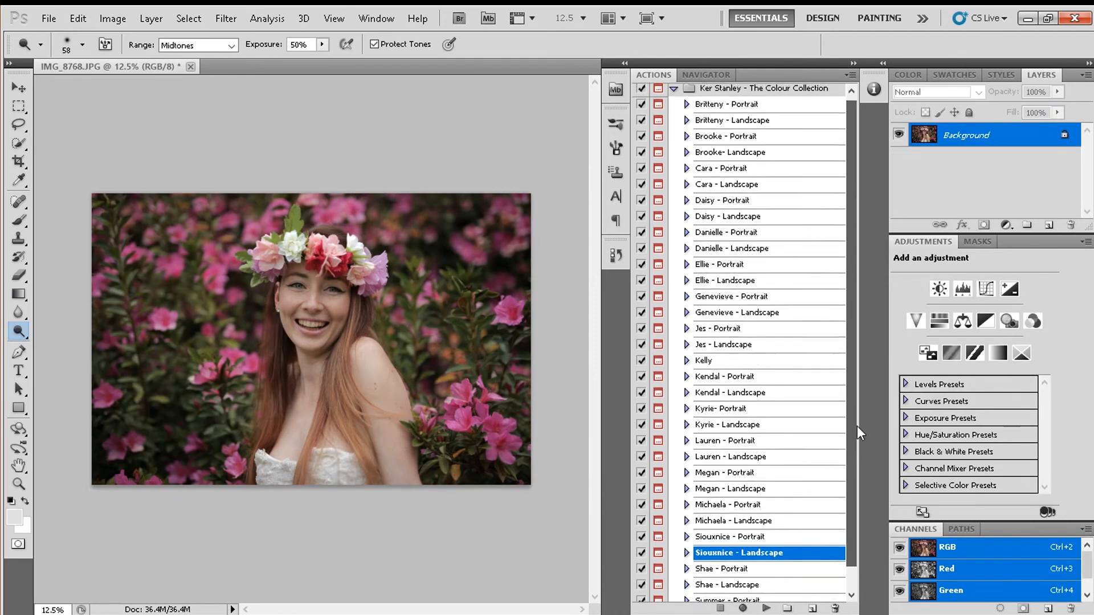
left_click(783, 367)
left_click(769, 609)
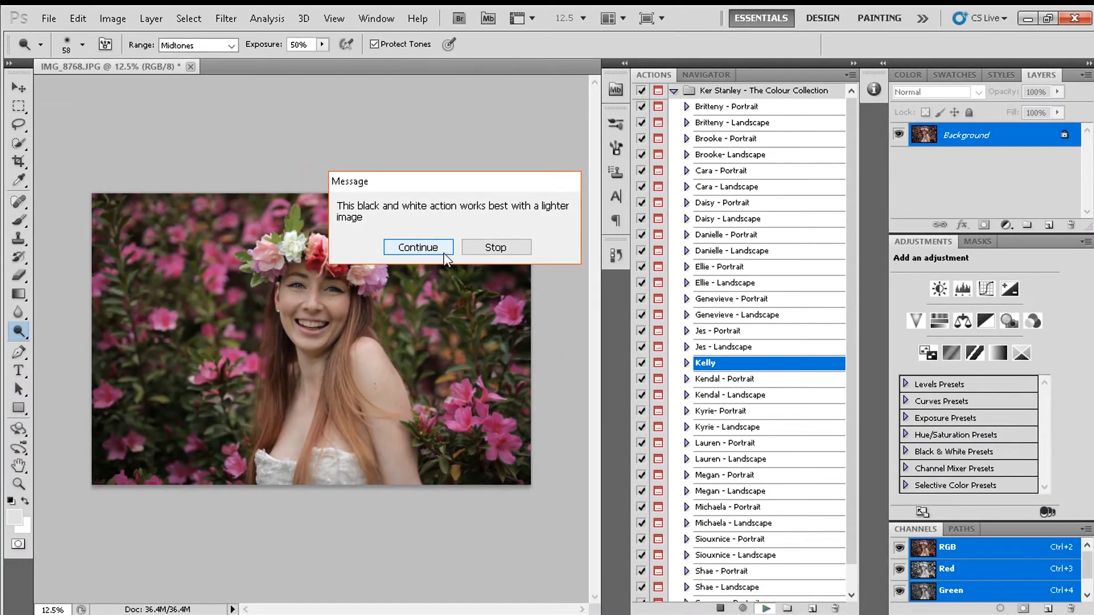
left_click(429, 249)
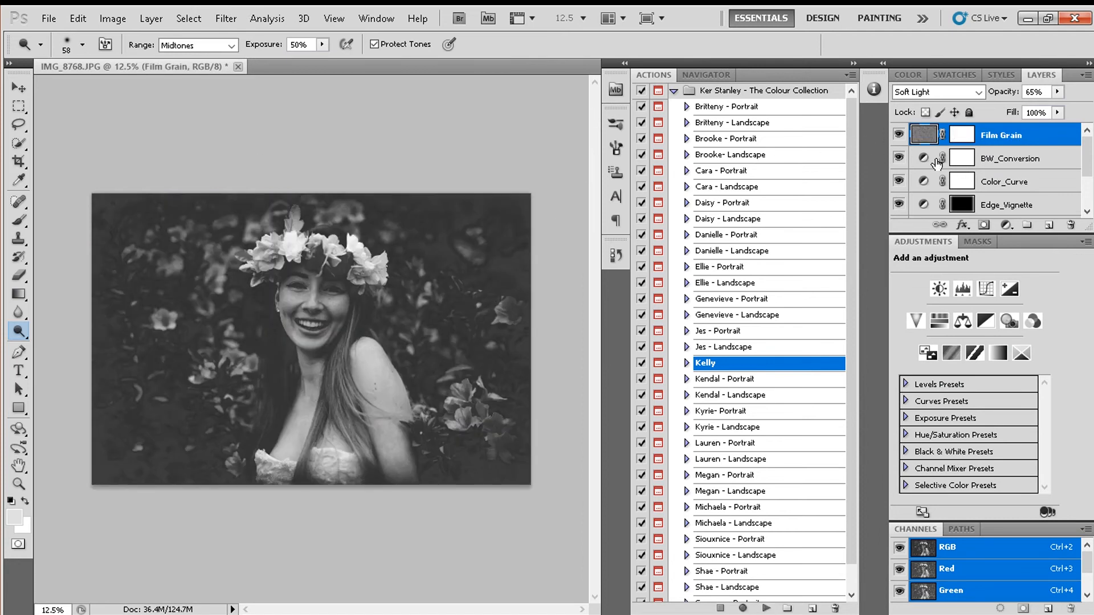
Compare the photo with the Color_Curve, Edge_Vignette and BW_Conversion layers hidden and shown.
mouse_move(1090, 153)
left_mouse_down()
mouse_move(1090, 174)
mouse_move(1089, 160)
left_mouse_up()
left_click(898, 153)
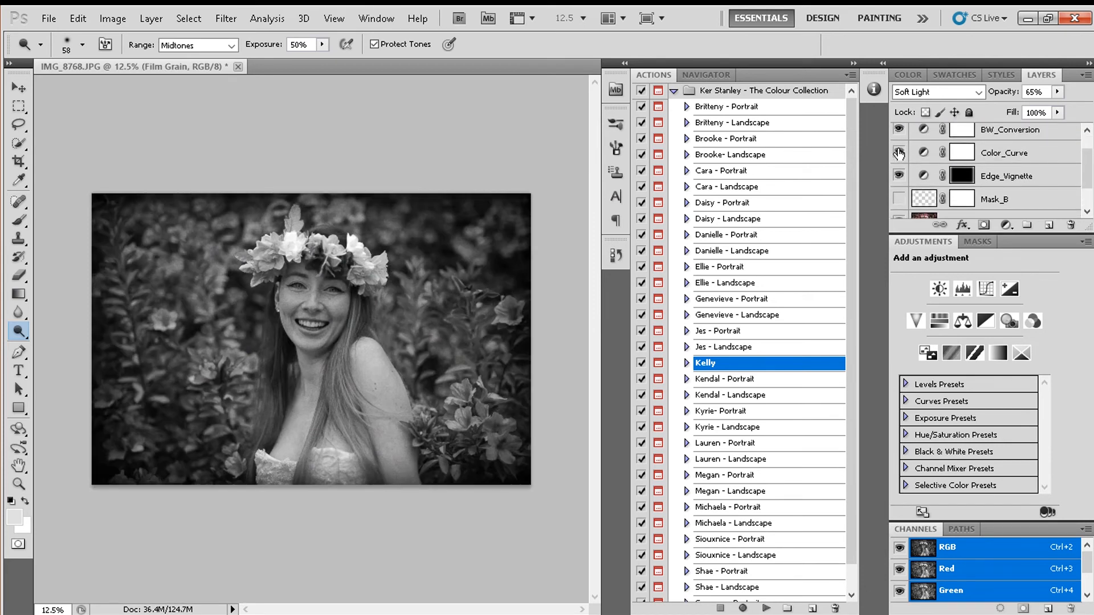
left_click(898, 152)
left_click(898, 176)
left_click(899, 176)
scroll(1081, 175, "up", 1)
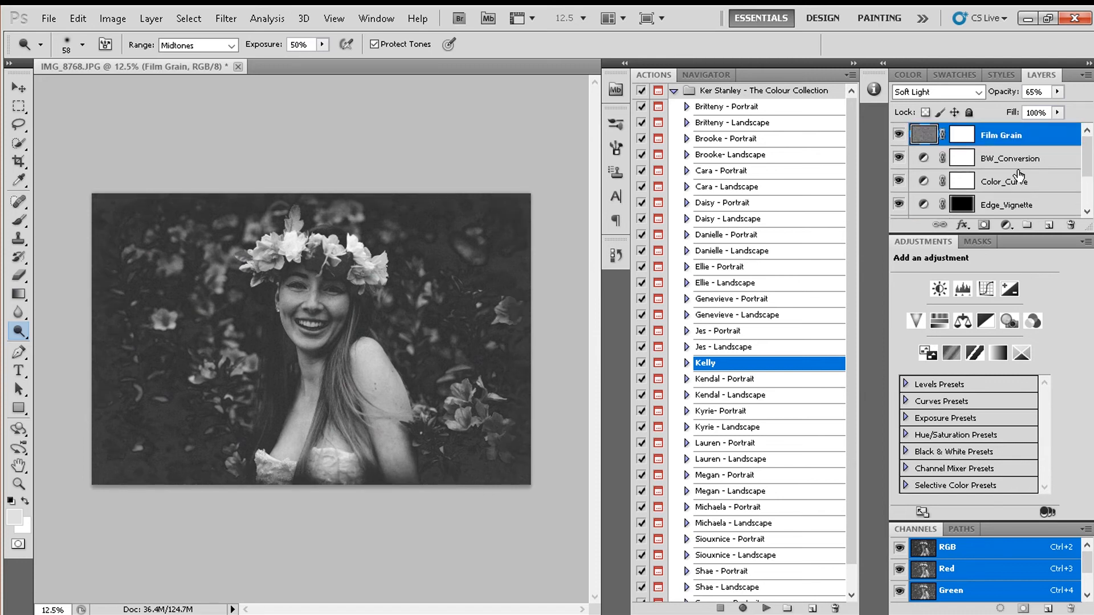
left_click(899, 158)
left_click(899, 159)
Straighten the Color_Curve layer's RGB curve in a floating Adjustments panel, lowering the black point and setting the upper point to output 165, input 169.
scroll(959, 203, "down", 2)
double_click(1008, 136)
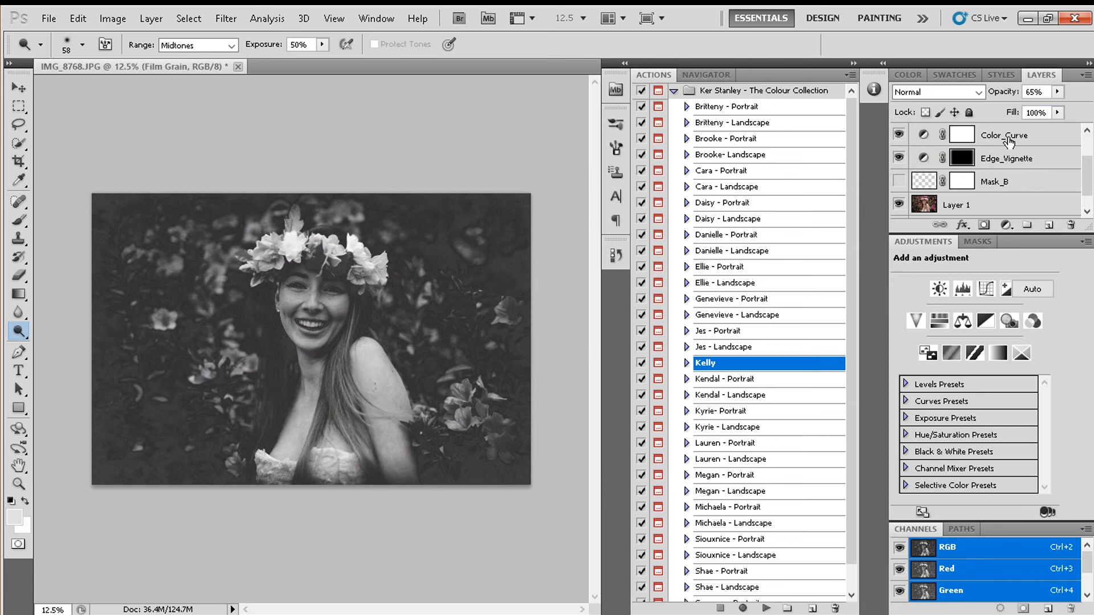
key("Return")
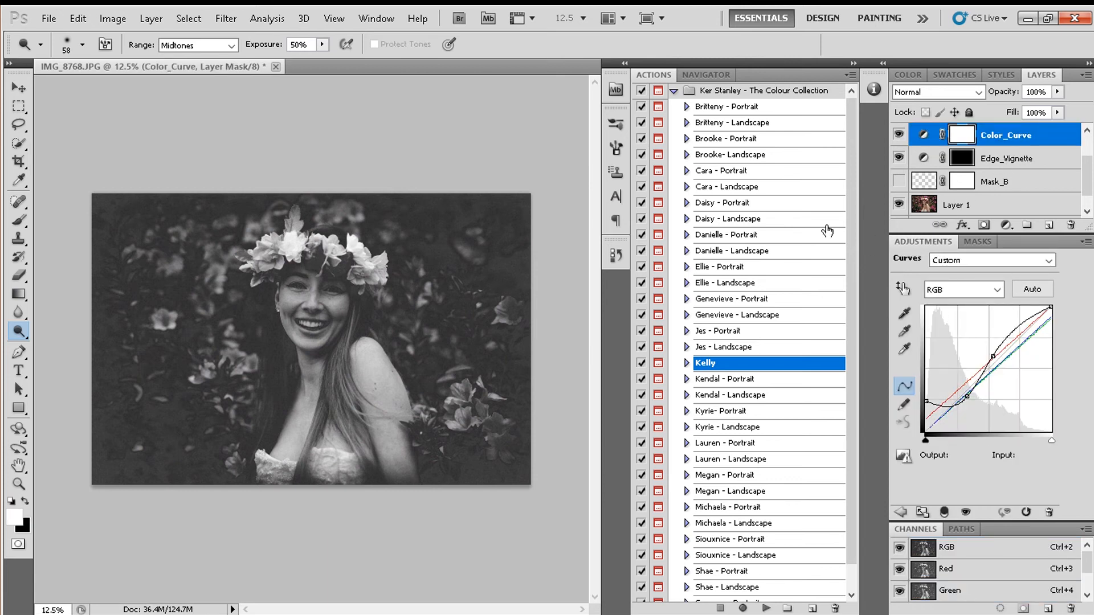
left_click_drag(923, 241, 723, 194)
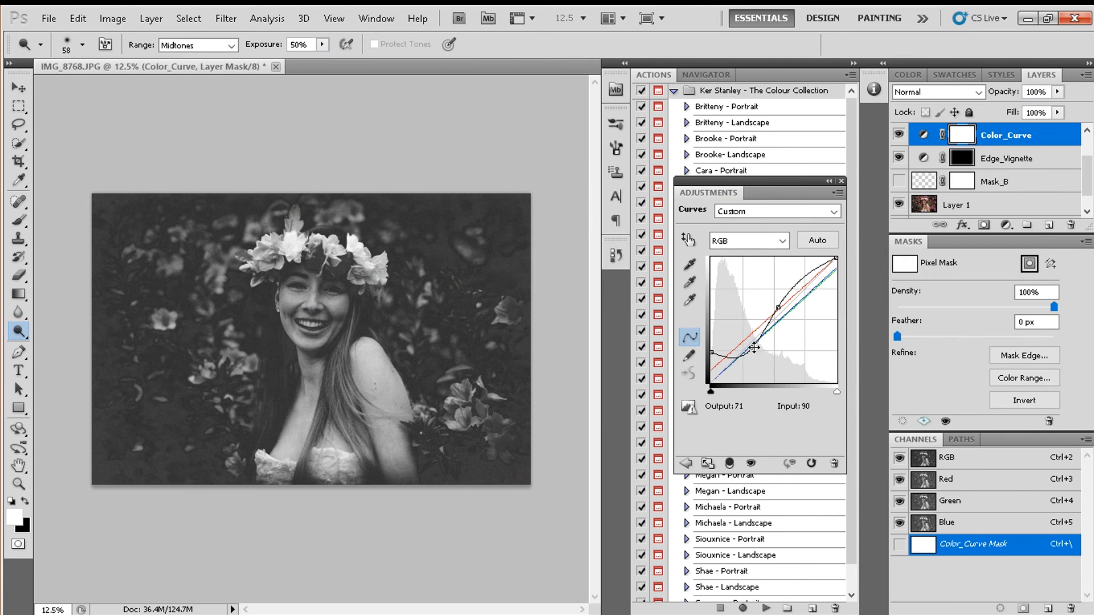
left_click_drag(716, 353, 698, 372)
left_click_drag(749, 351, 748, 343)
left_click(780, 308)
left_click_drag(781, 308, 793, 302)
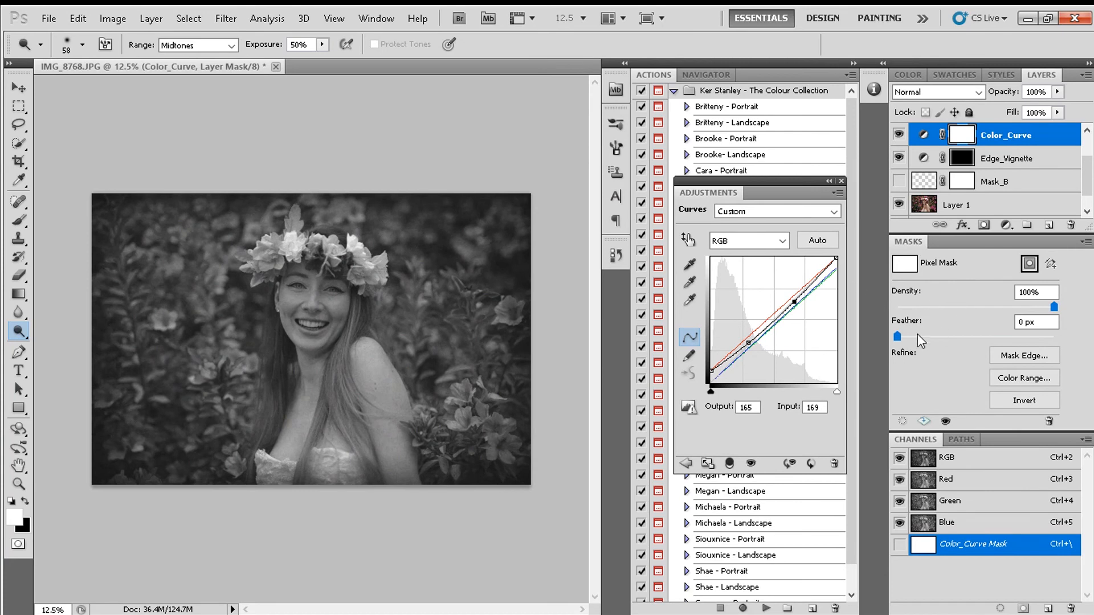
Compare the photo with the Edge_Vignette layer hidden and shown, and look through the layer stack.
left_click(899, 158)
left_click(899, 159)
scroll(997, 170, "down", 2)
scroll(1001, 173, "up", 4)
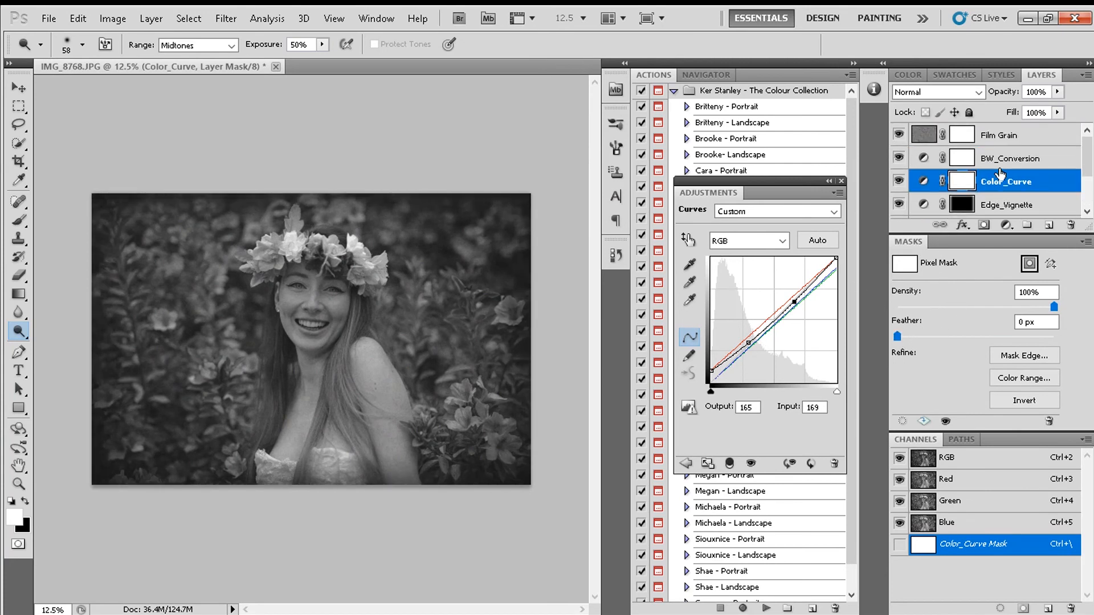
Set the BW_Conversion layer's blend mode to Multiply and its opacity to 73%.
left_click(1024, 164)
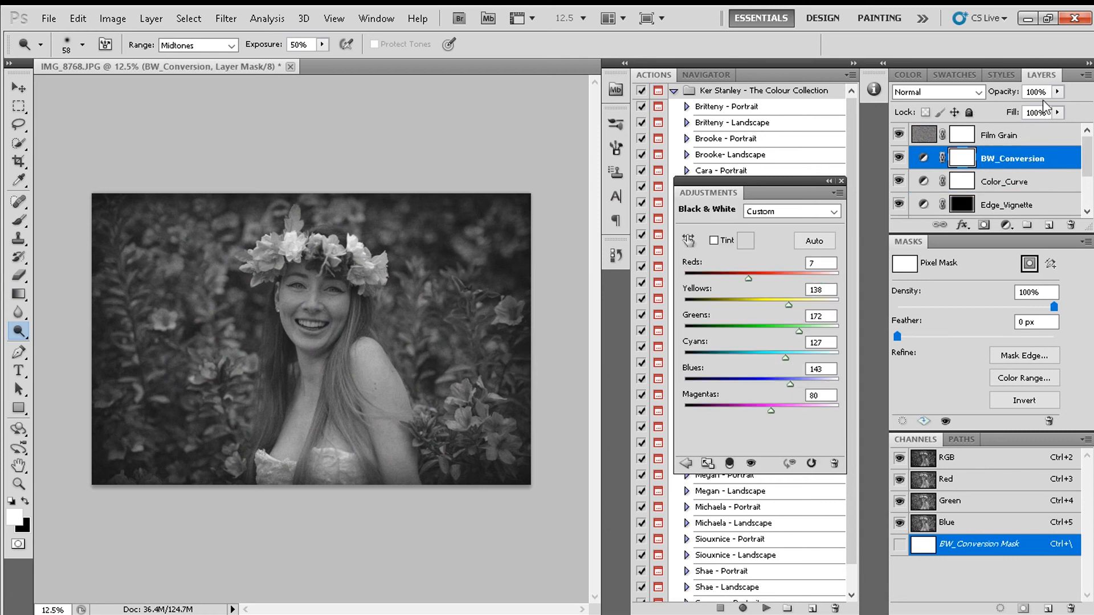
left_click(934, 91)
left_click(937, 152)
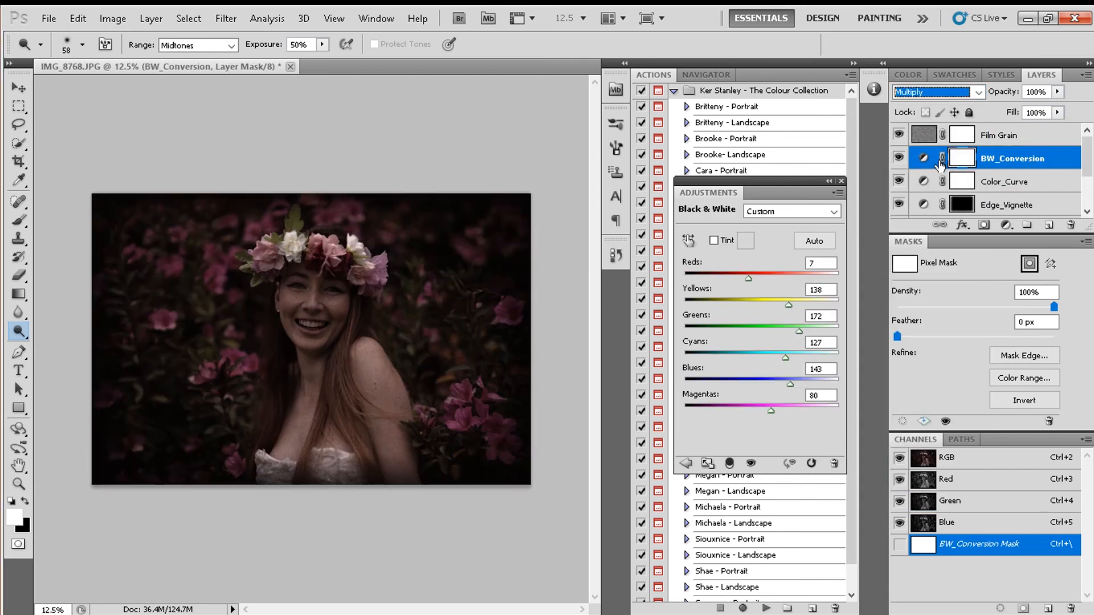
left_click(1057, 92)
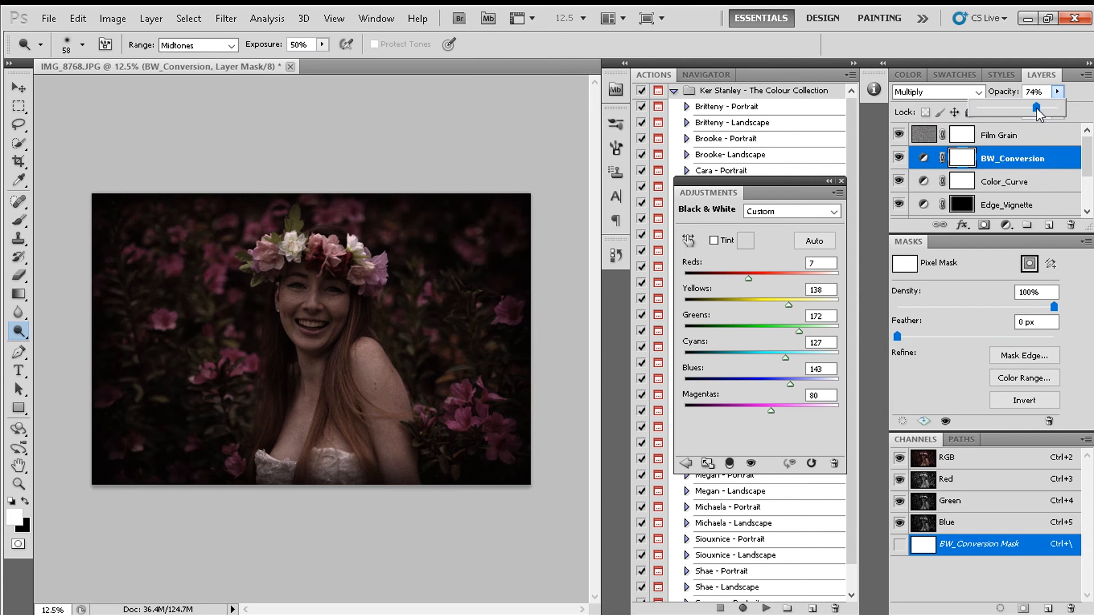
left_click_drag(1037, 108, 1035, 108)
Duplicate the BW_Conversion layer as BW_Conversion copy, try Overlay blending on the copy and set it to Screen.
right_click(996, 158)
left_click(998, 229)
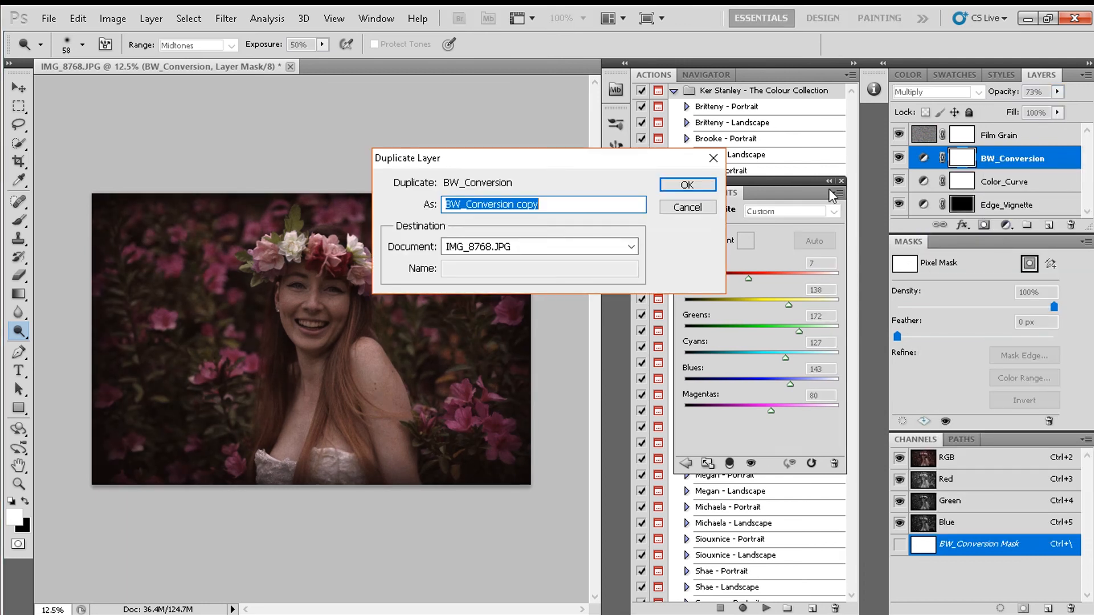
left_click(705, 184)
left_click(944, 94)
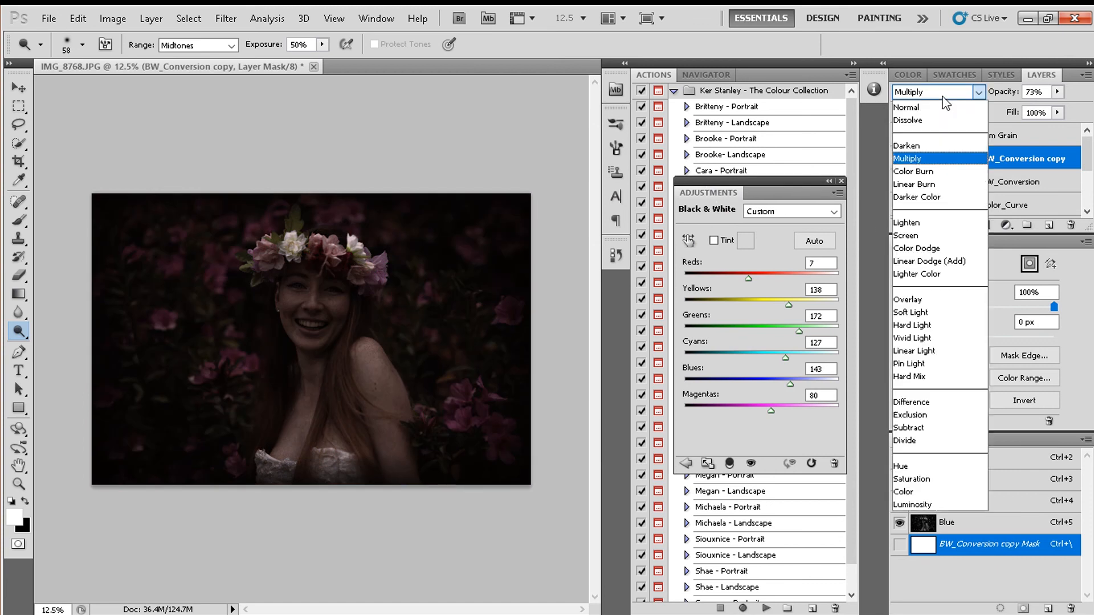
left_click(931, 296)
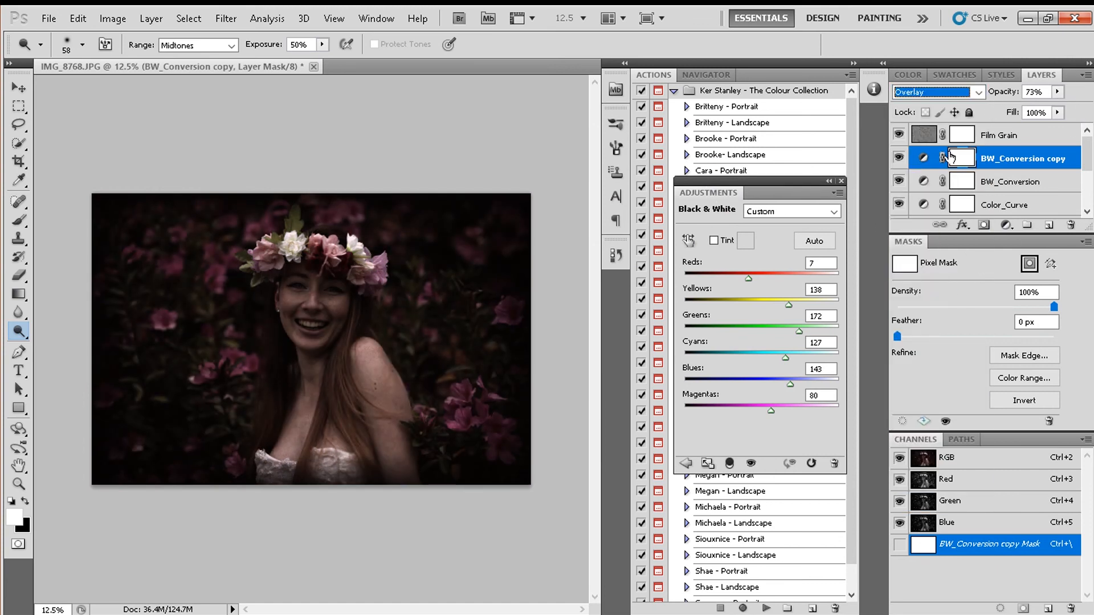
left_click(942, 93)
left_click(929, 238)
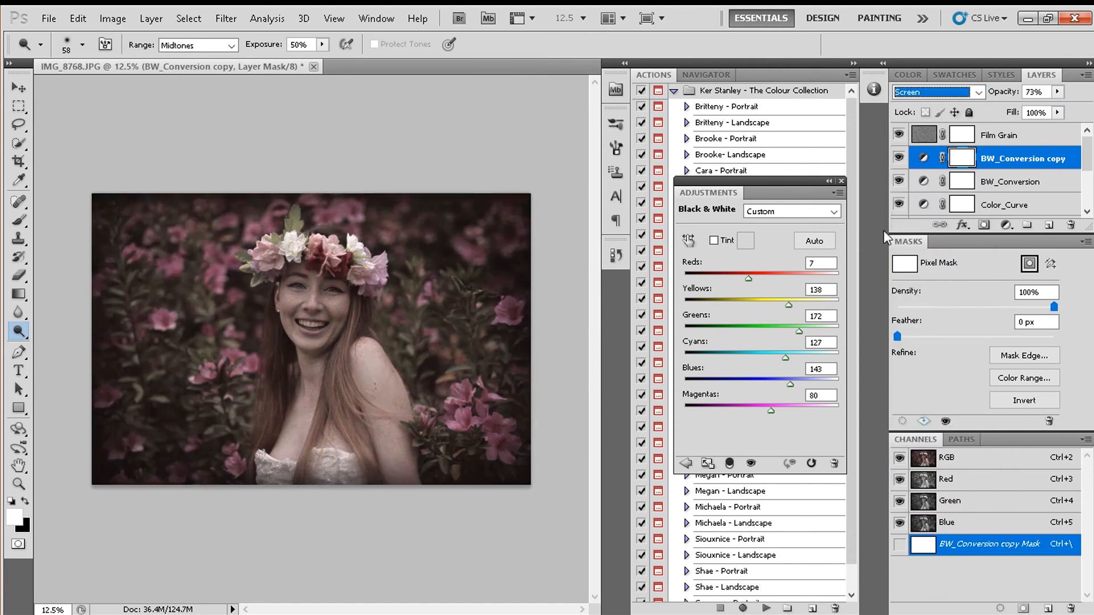
Compare the photo with the original BW_Conversion layer hidden and shown, and select that layer.
left_click(898, 182)
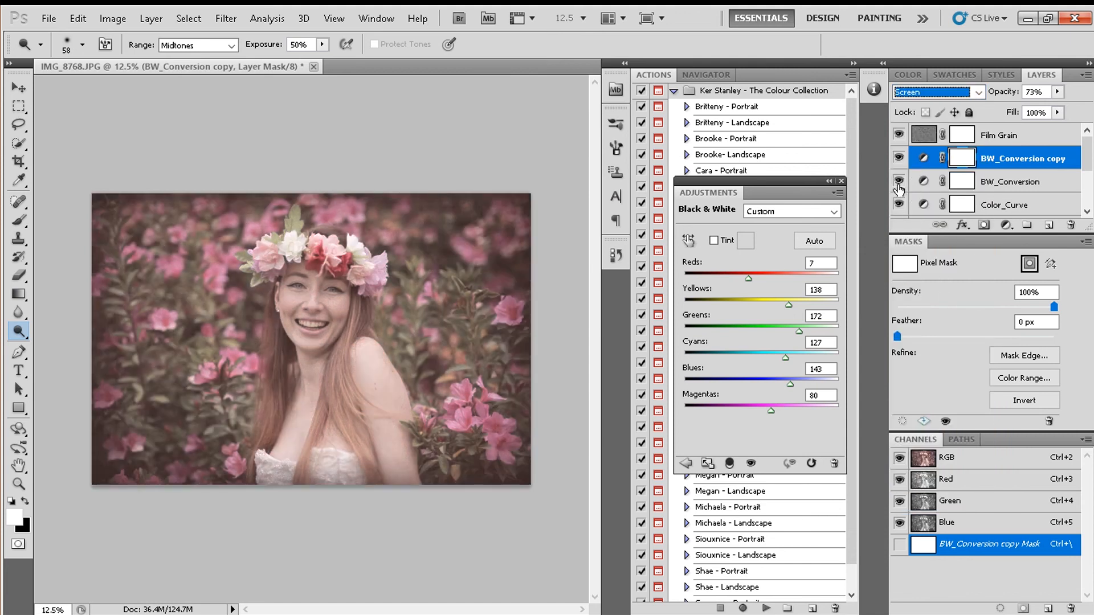
left_click(1020, 186)
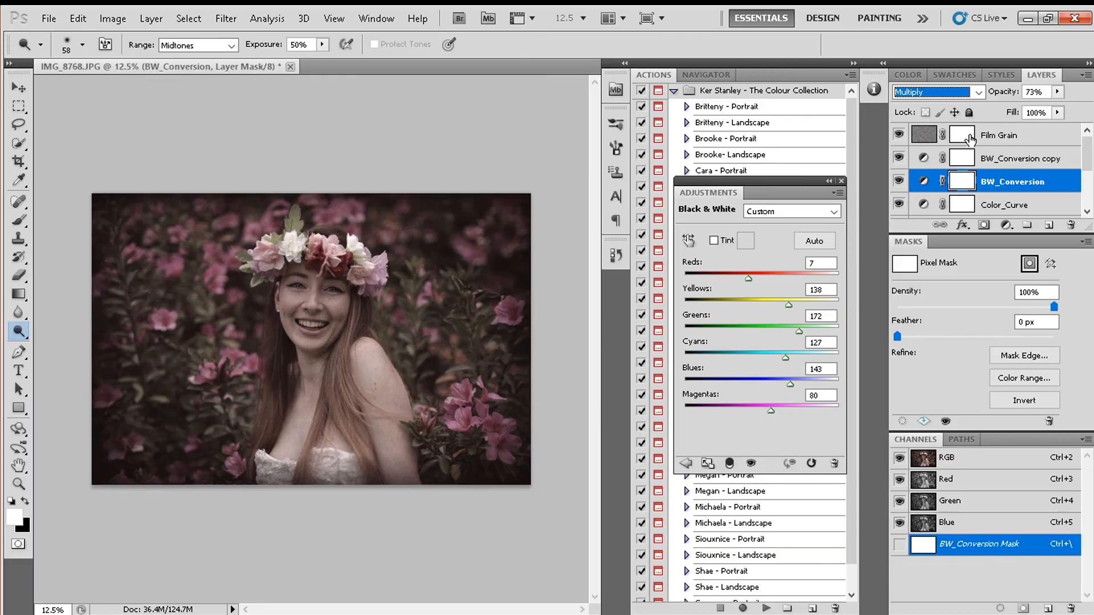